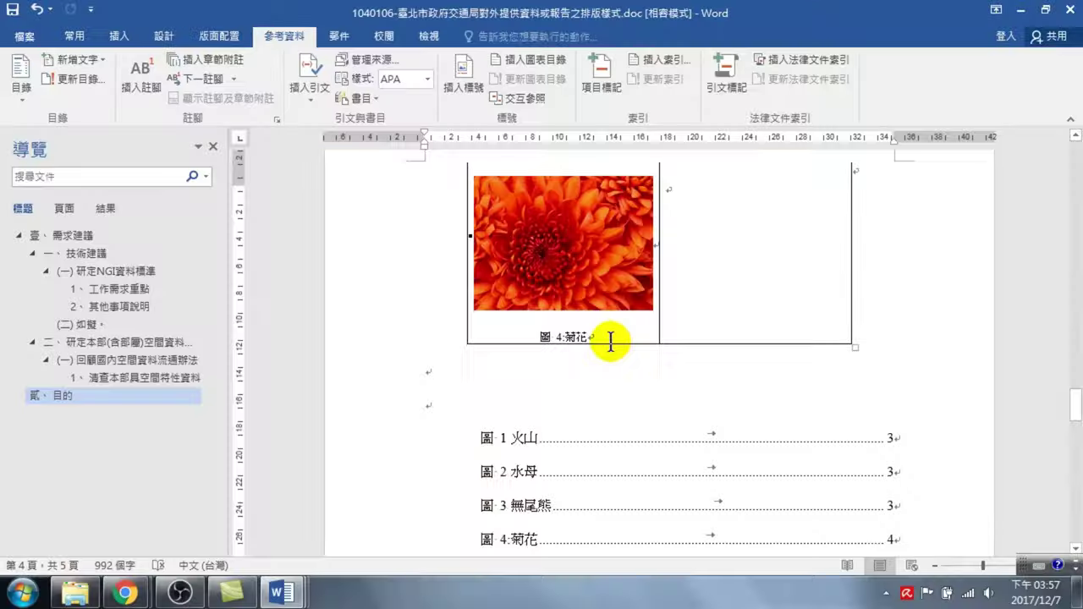
# - Inspect the styles of the template's 壹、需求建議 and 一、技術建議 headings in the Home Styles gallery
pyautogui.scroll(4, 613, 341)
pyautogui.scroll(4, 611, 342)
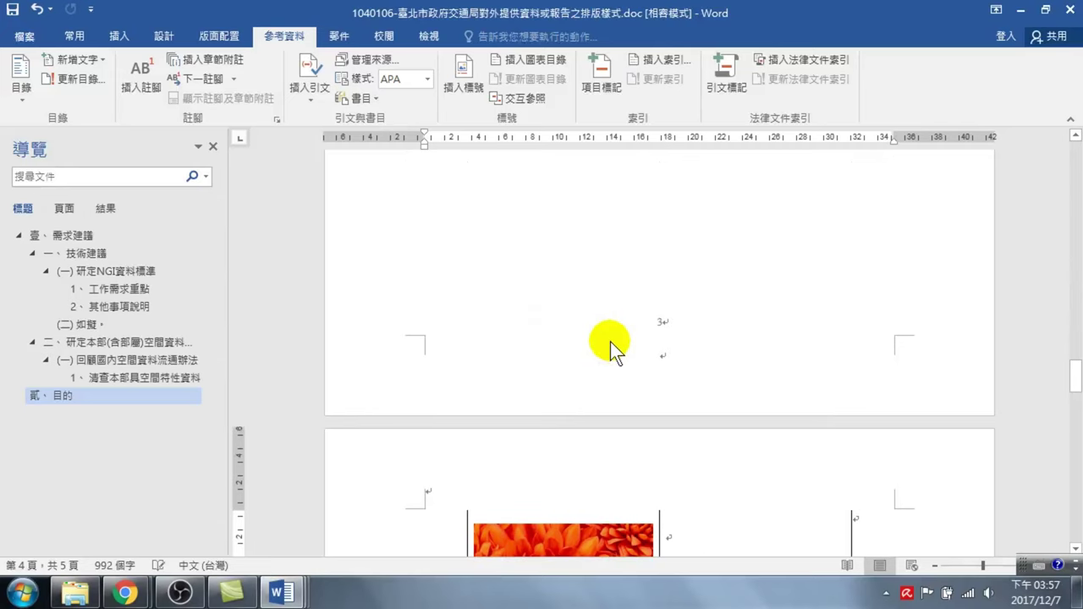
pyautogui.scroll(5, 617, 346)
pyautogui.scroll(5, 623, 327)
pyautogui.scroll(5, 629, 314)
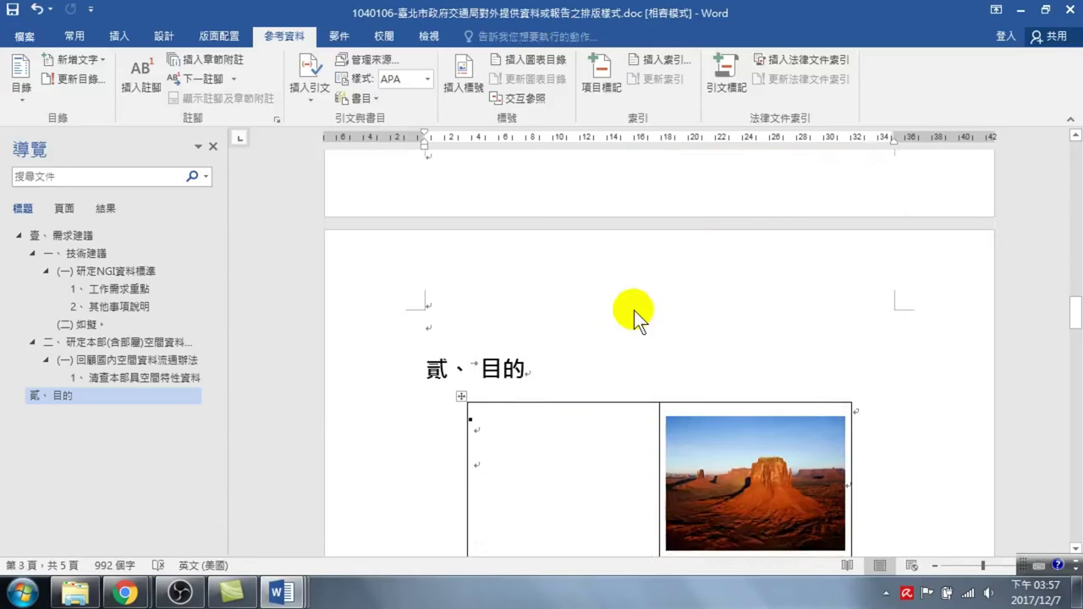
pyautogui.scroll(5, 634, 288)
pyautogui.scroll(5, 624, 271)
pyautogui.scroll(5, 624, 279)
pyautogui.scroll(5, 615, 265)
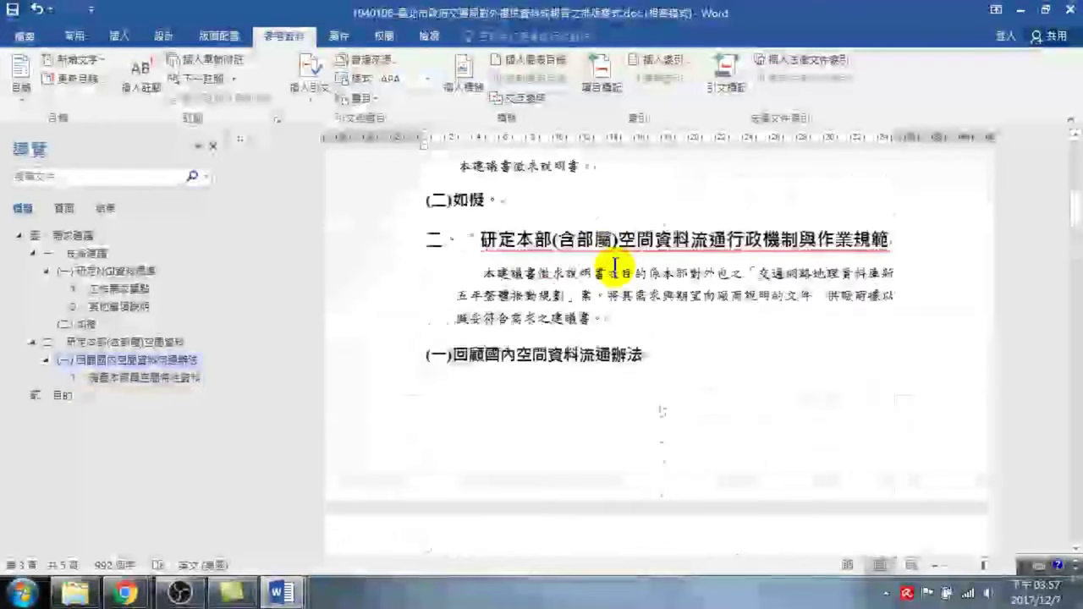
pyautogui.scroll(5, 617, 245)
pyautogui.scroll(3, 619, 208)
pyautogui.scroll(5, 618, 208)
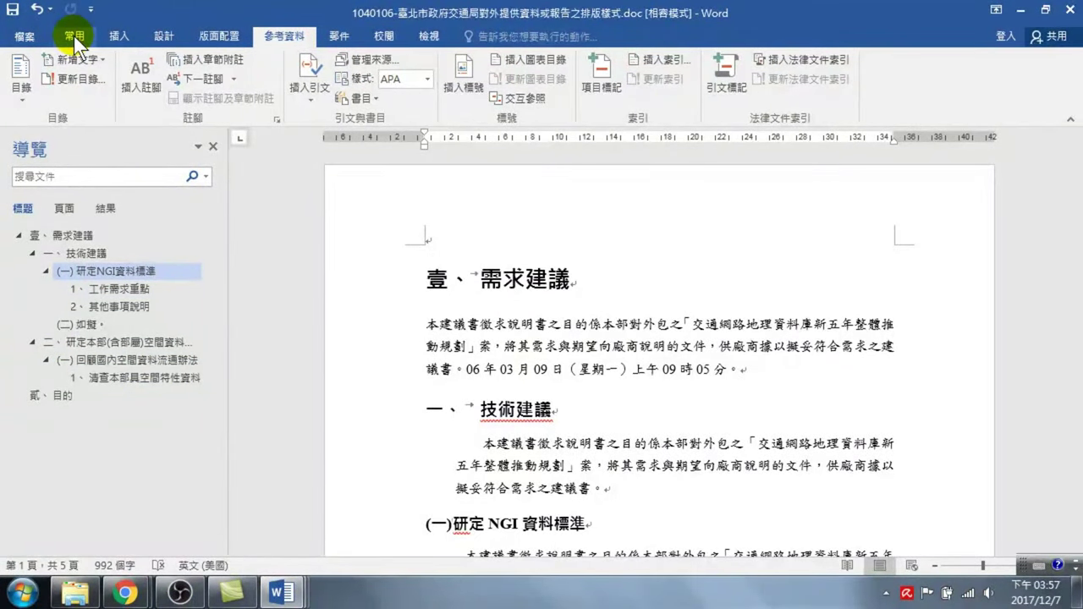
pyautogui.click(501, 281)
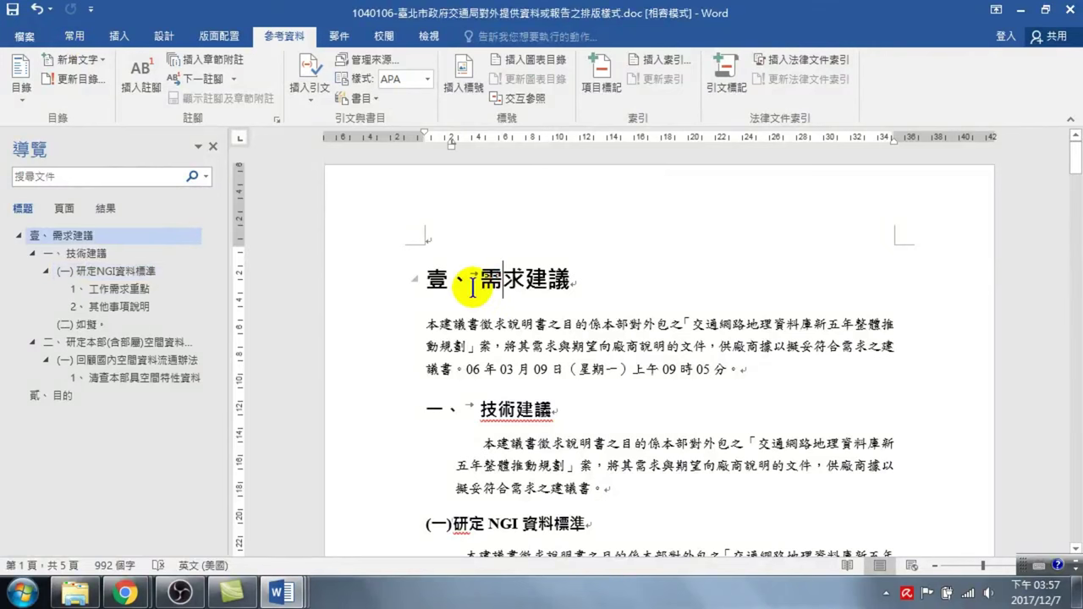
pyautogui.click(496, 409)
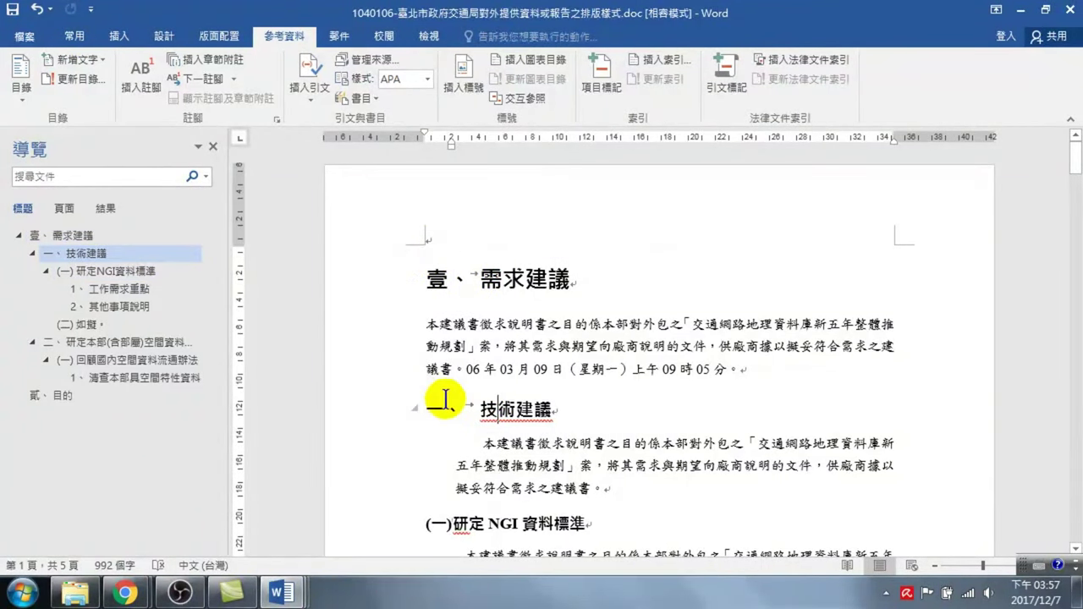
pyautogui.click(74, 36)
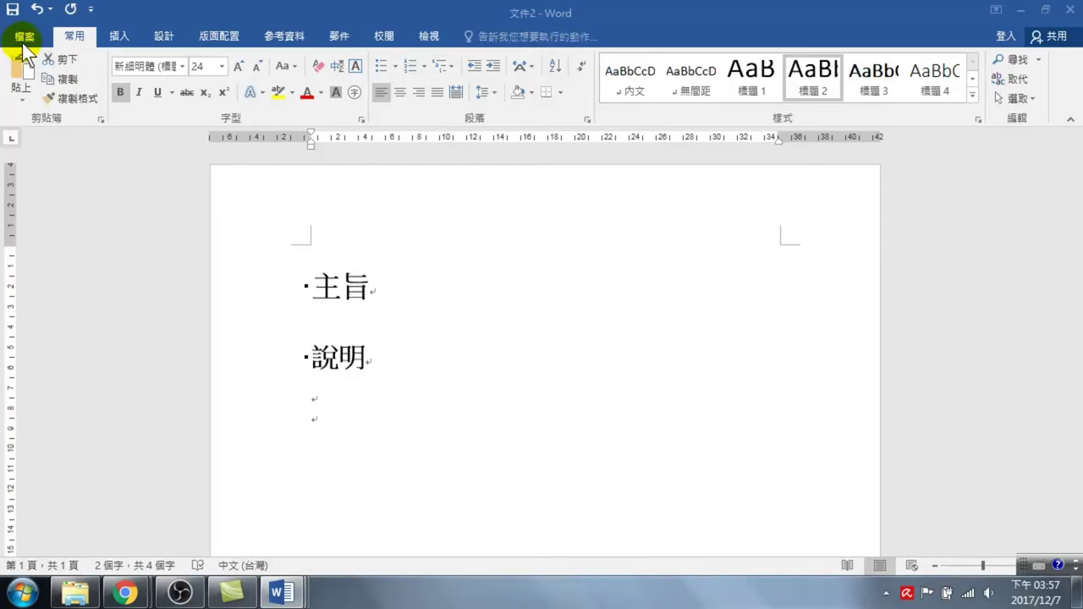
# - Start Save As and browse to the 20171207 project folder on DATA (D:)
pyautogui.click(25, 35)
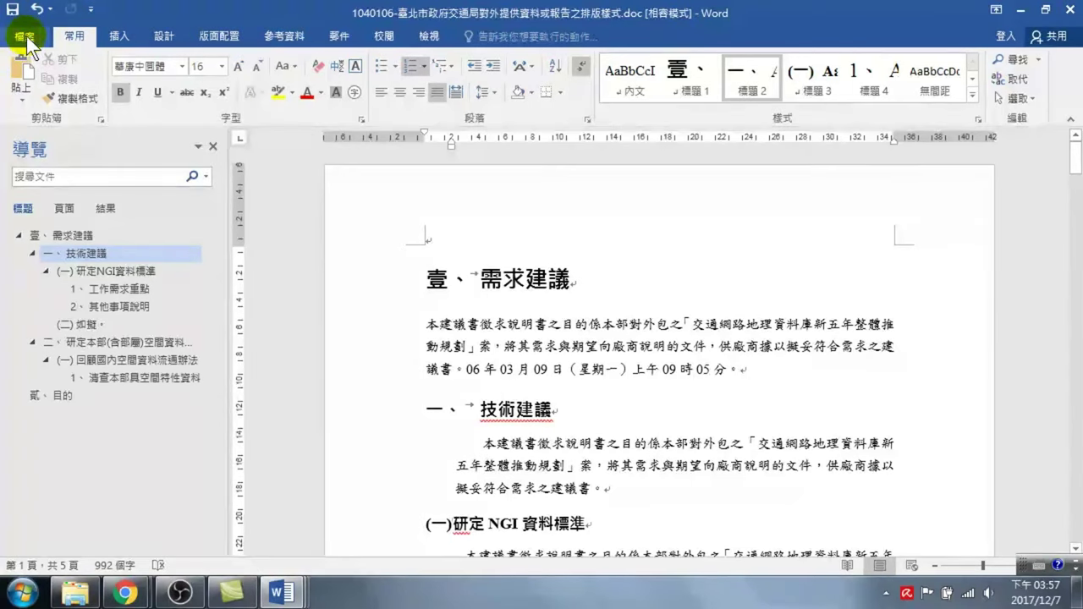
pyautogui.click(23, 37)
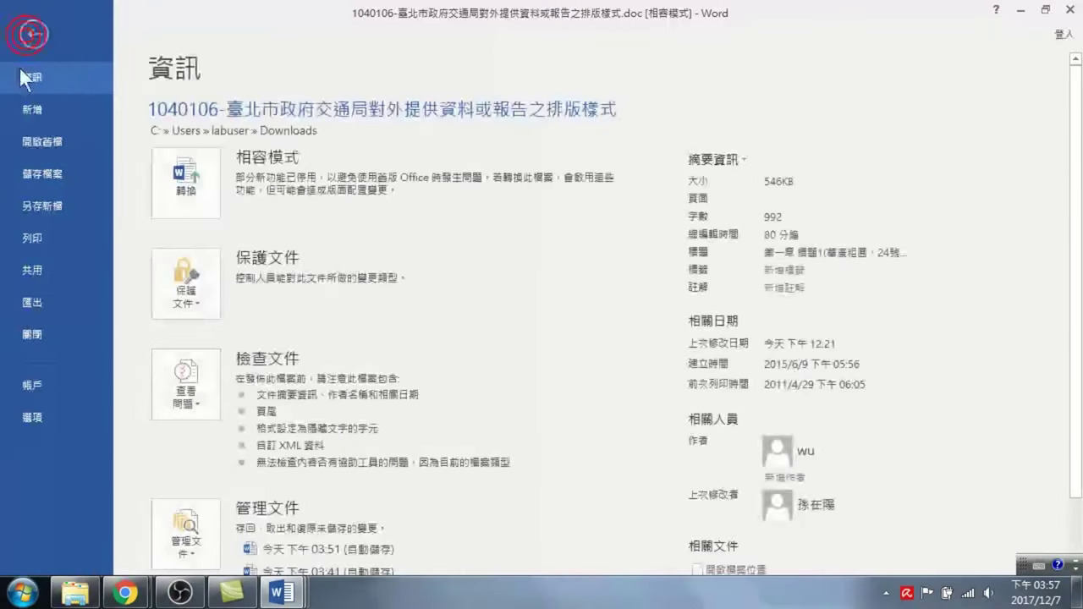
pyautogui.click(41, 199)
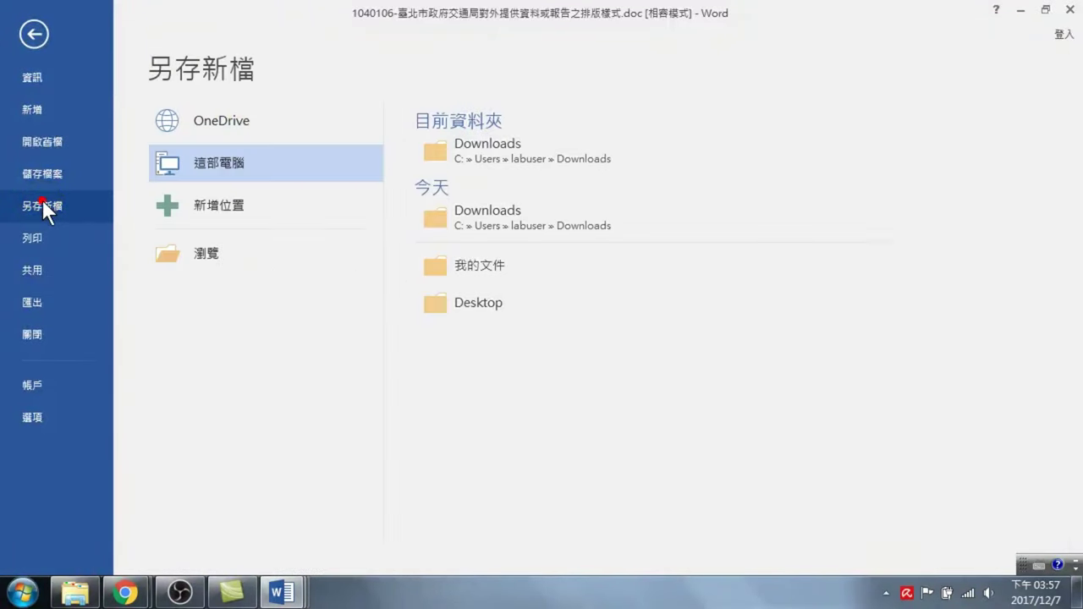
pyautogui.click(213, 253)
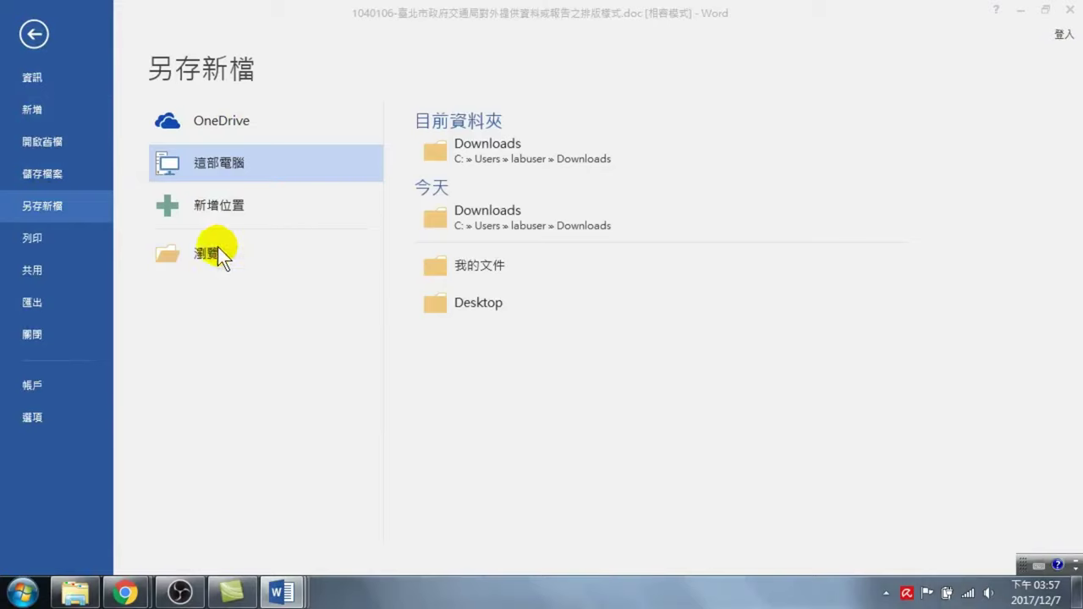
pyautogui.scroll(-1, 133, 188)
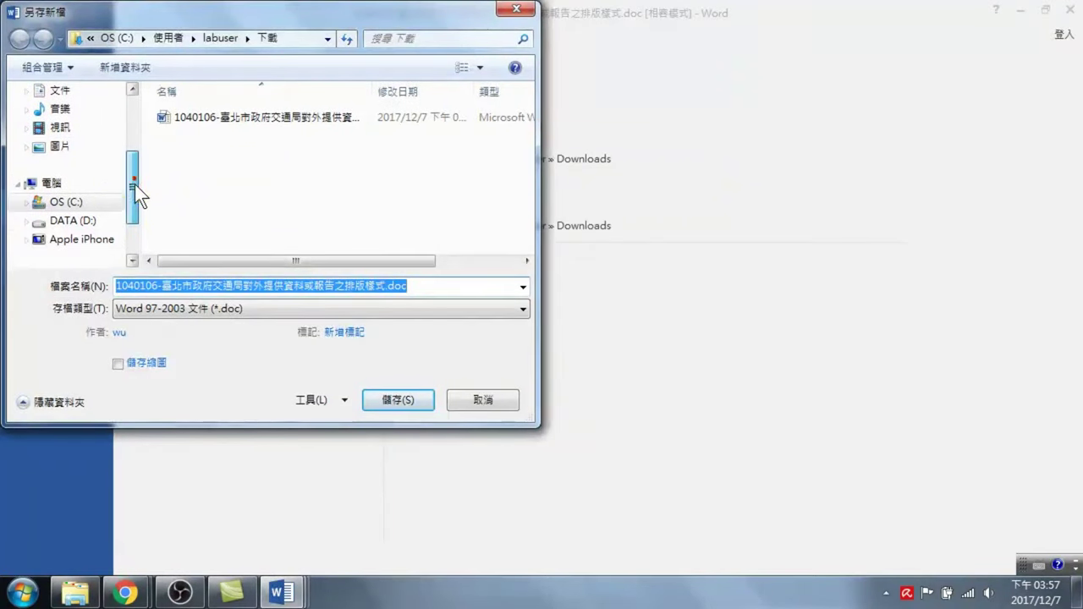
pyautogui.click(87, 222)
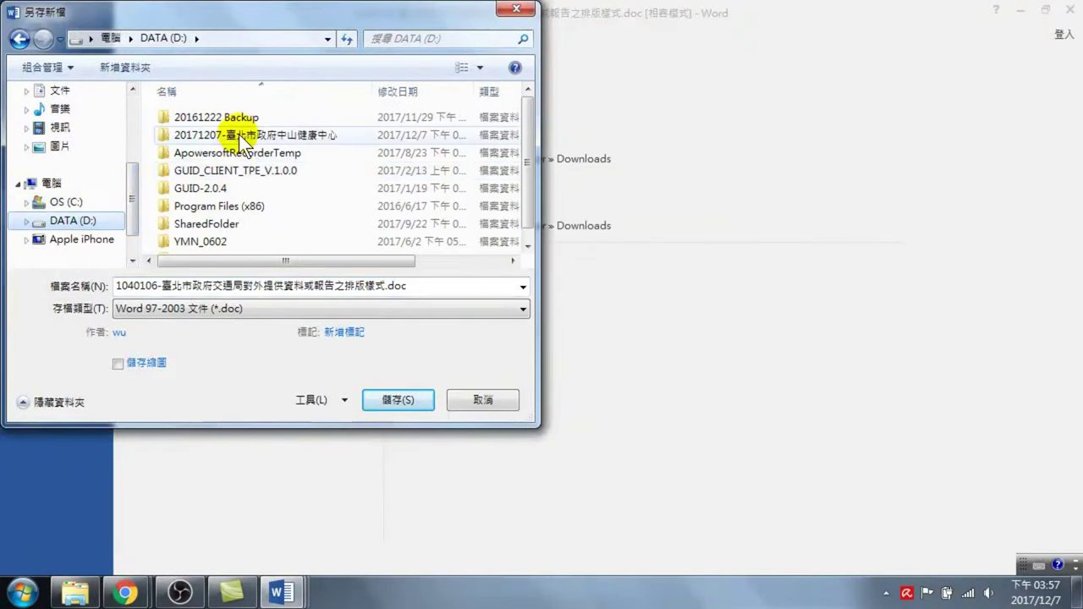
pyautogui.doubleClick(239, 134)
# - Name the copy 中山區健康服務中心文件樣式20171207 and save it
pyautogui.doubleClick(415, 285)
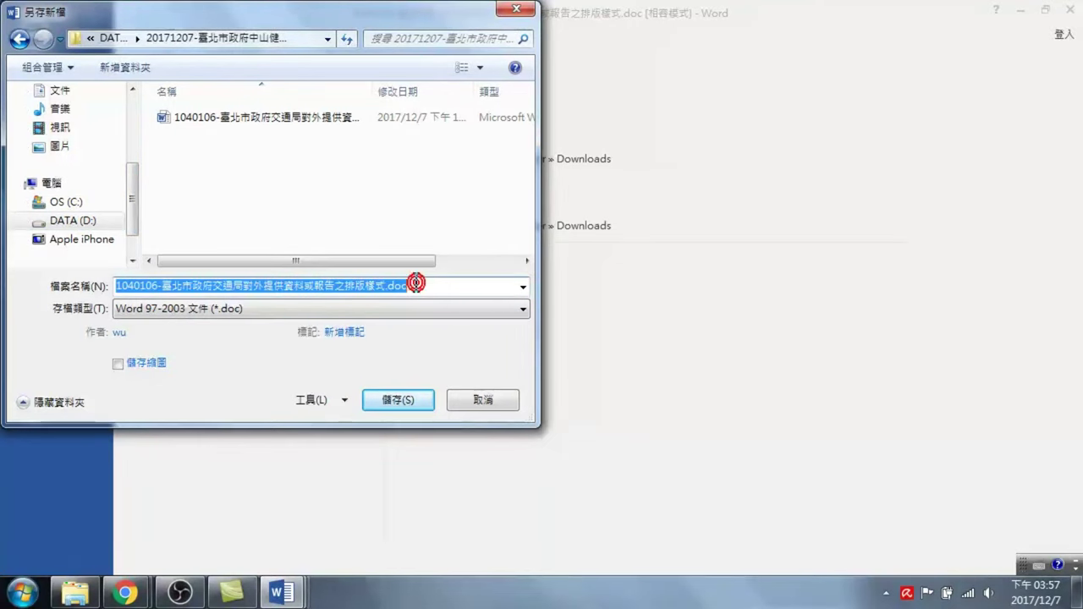
pyautogui.write('中山')
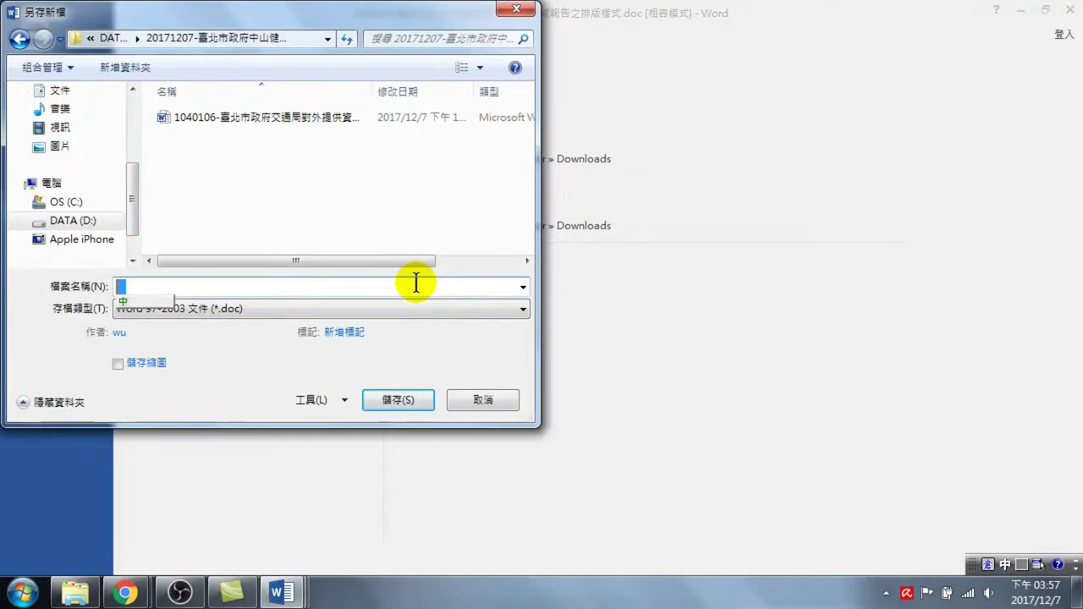
pyautogui.write('中山區')
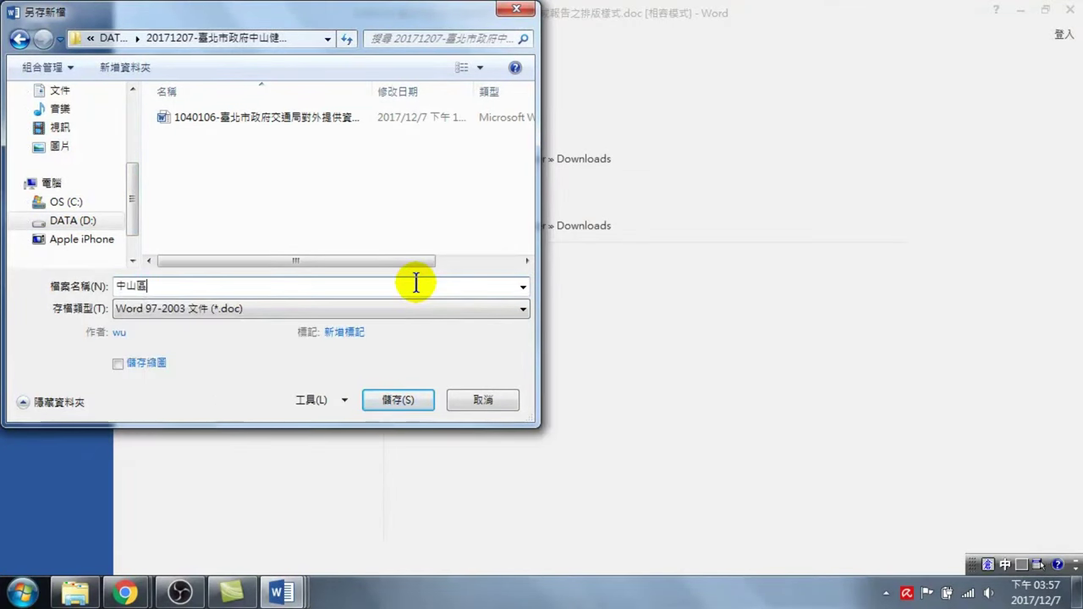
pyautogui.write('健康中')
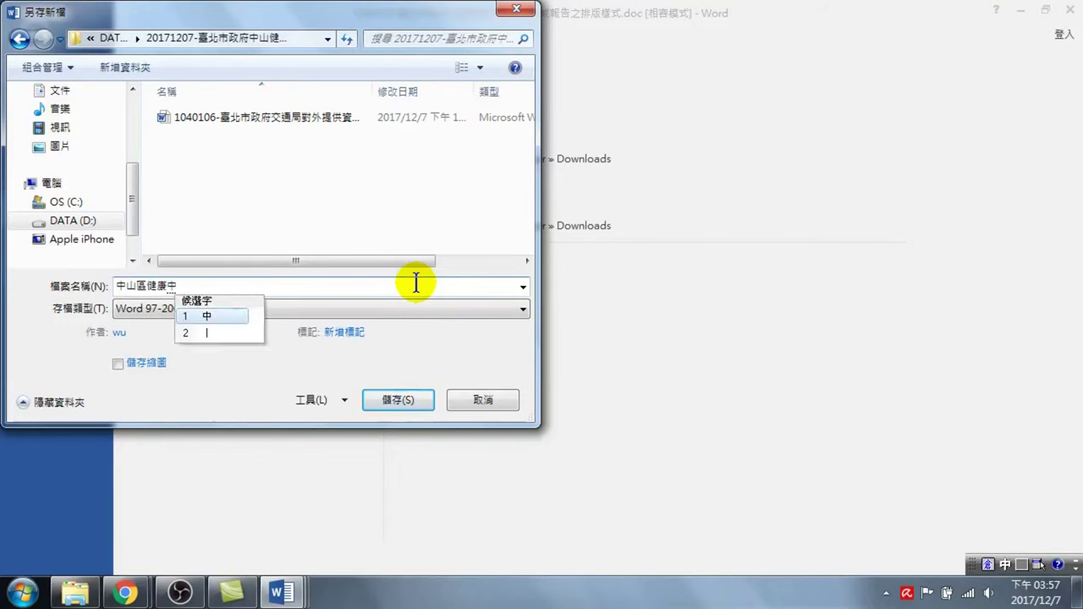
pyautogui.press('Return')
pyautogui.press('BackSpace')
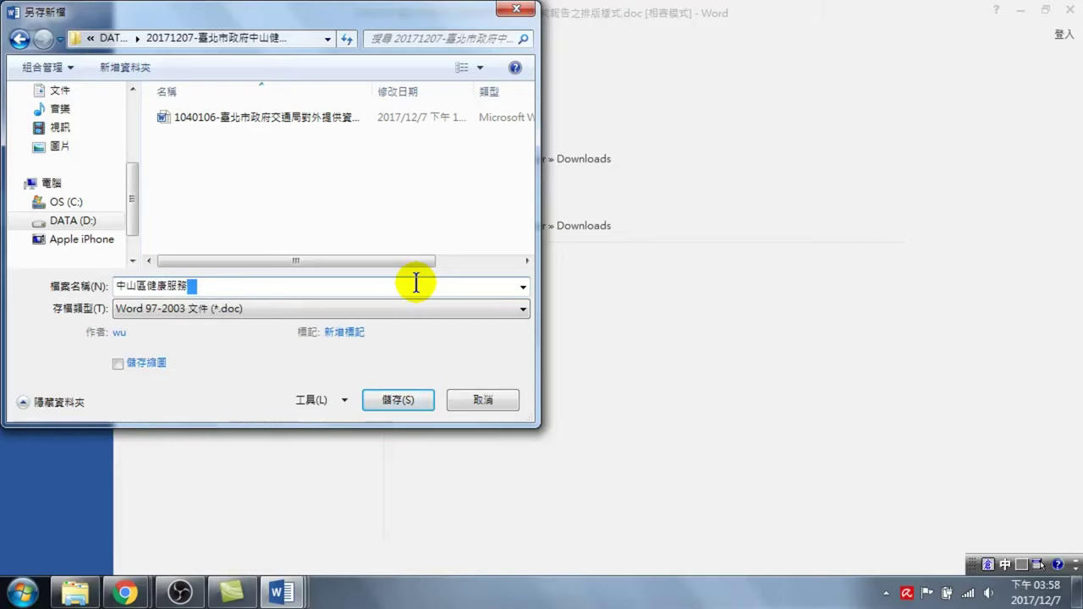
pyautogui.write('服務中心文件')
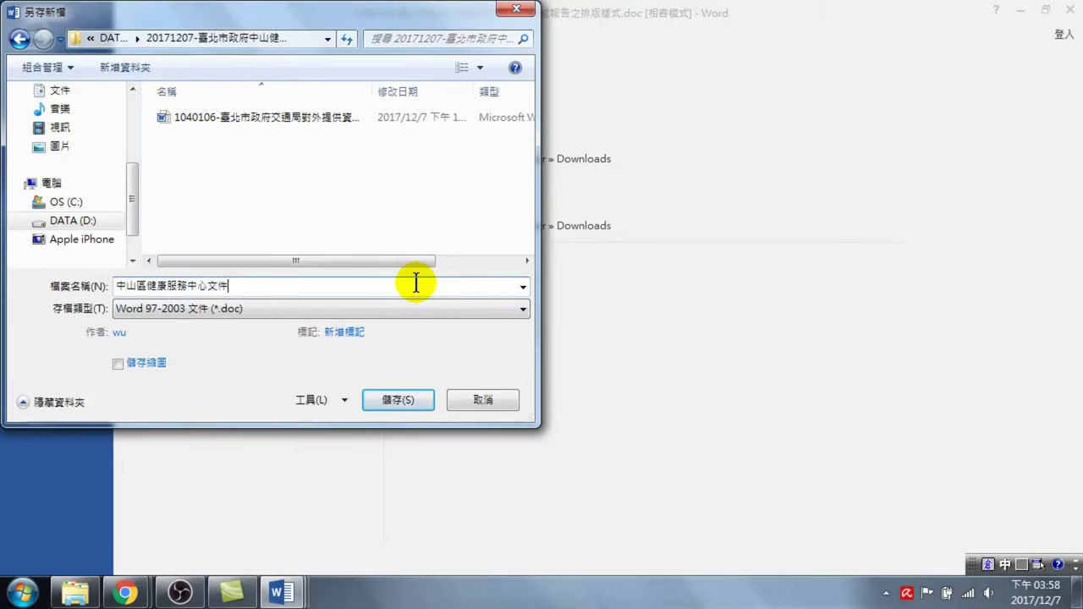
pyautogui.write('樣式20171207')
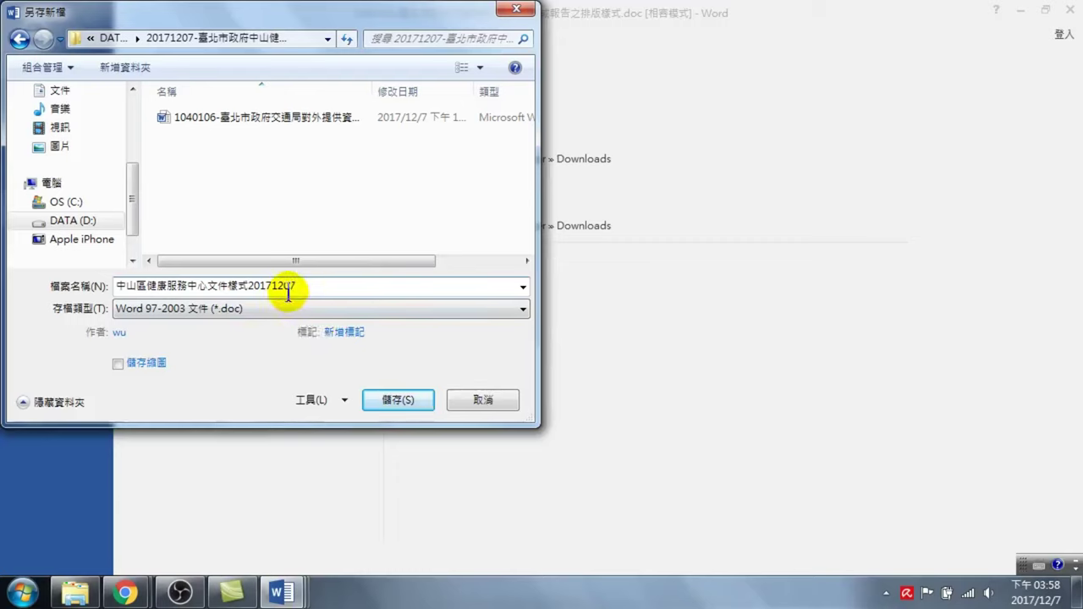
pyautogui.click(398, 399)
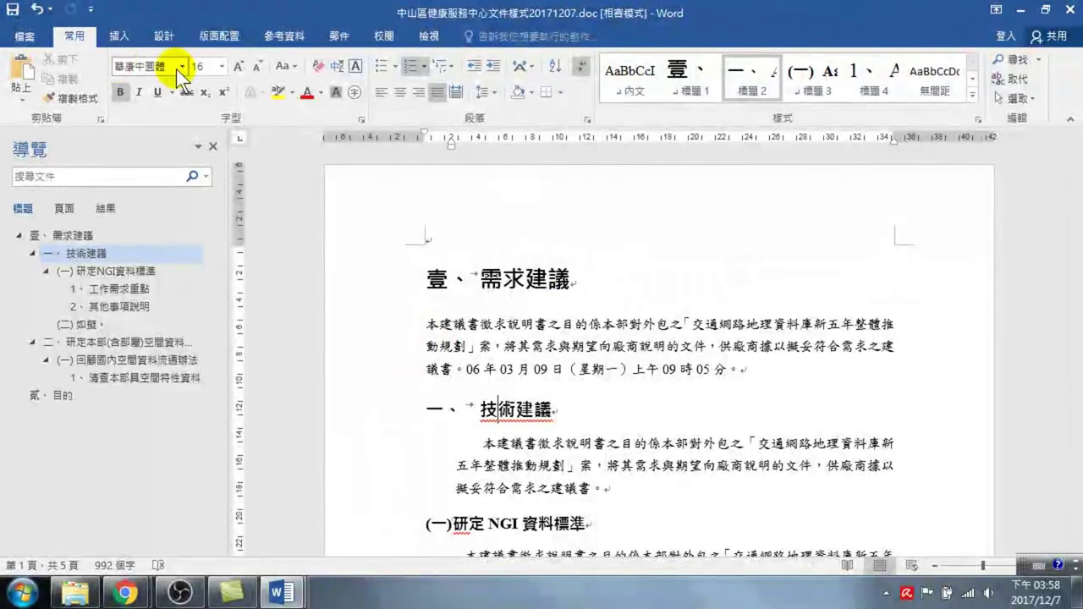
# - Create new blank documents from File > New
pyautogui.click(25, 38)
pyautogui.click(36, 106)
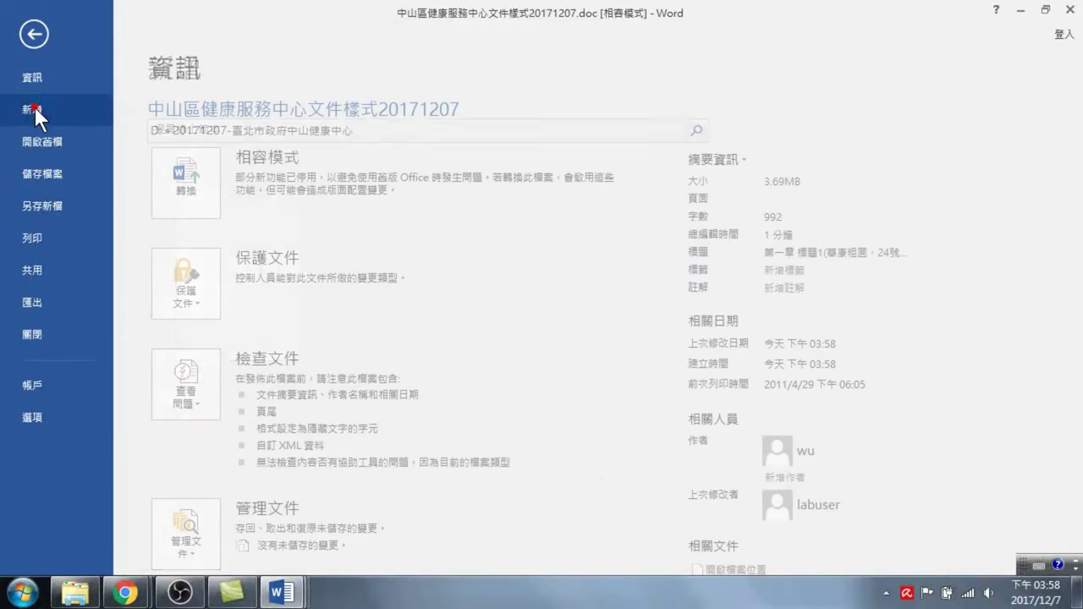
pyautogui.click(236, 254)
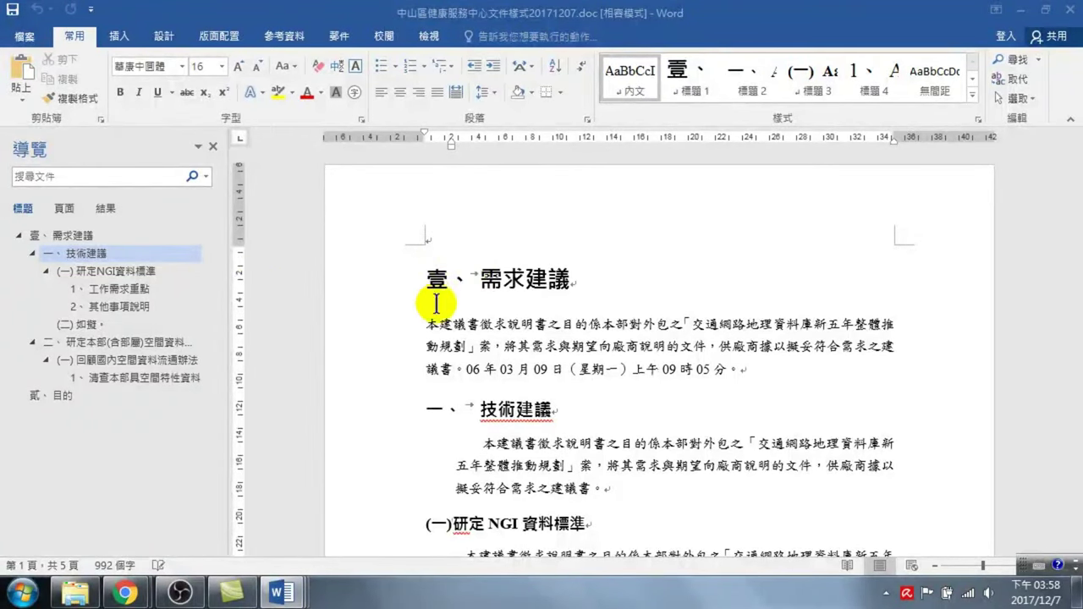
pyautogui.click(30, 37)
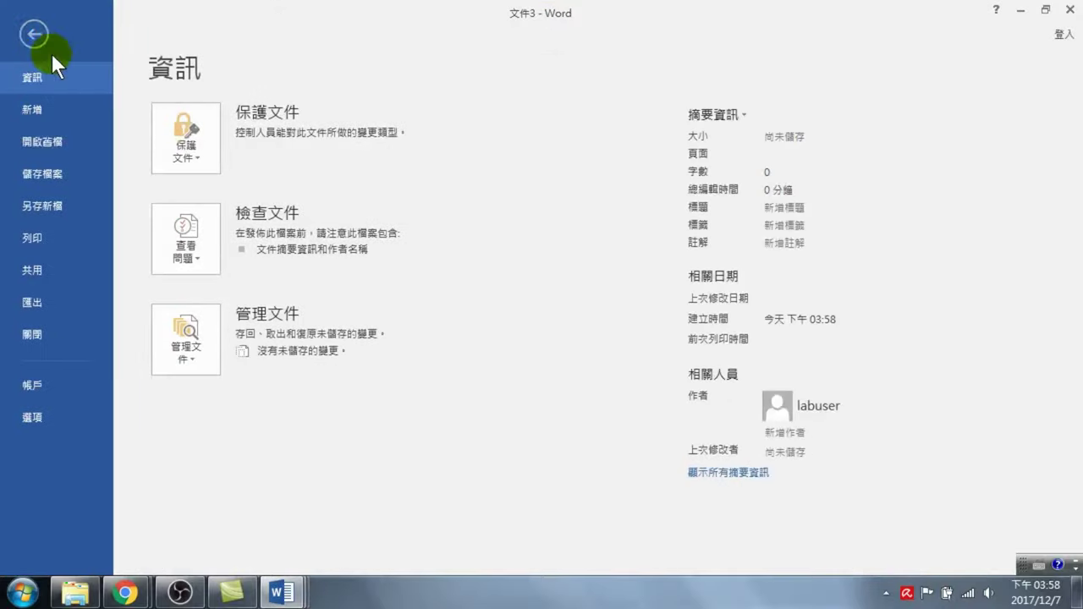
pyautogui.click(47, 107)
pyautogui.click(244, 282)
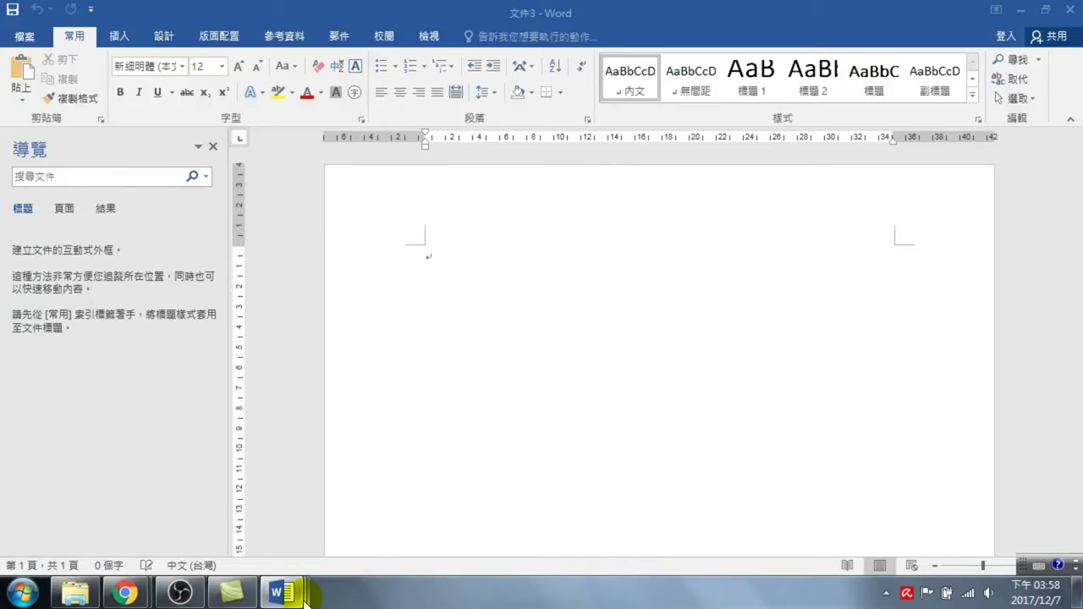
# - Close the extra documents 文件3 and 文件2, discarding 文件2's changes
pyautogui.moveTo(296, 596)
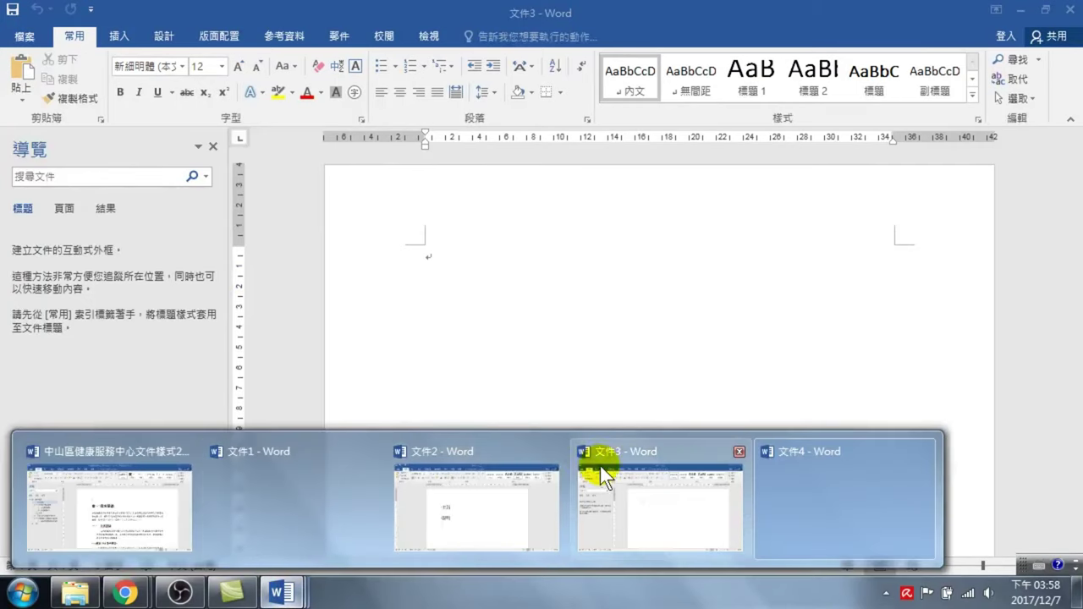
pyautogui.click(739, 448)
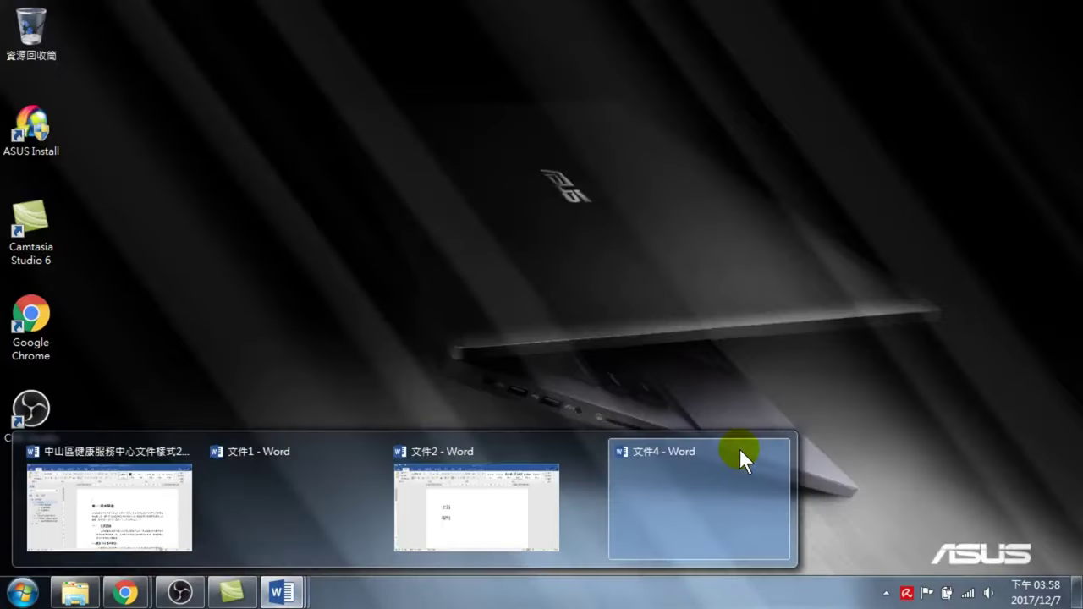
pyautogui.click(557, 449)
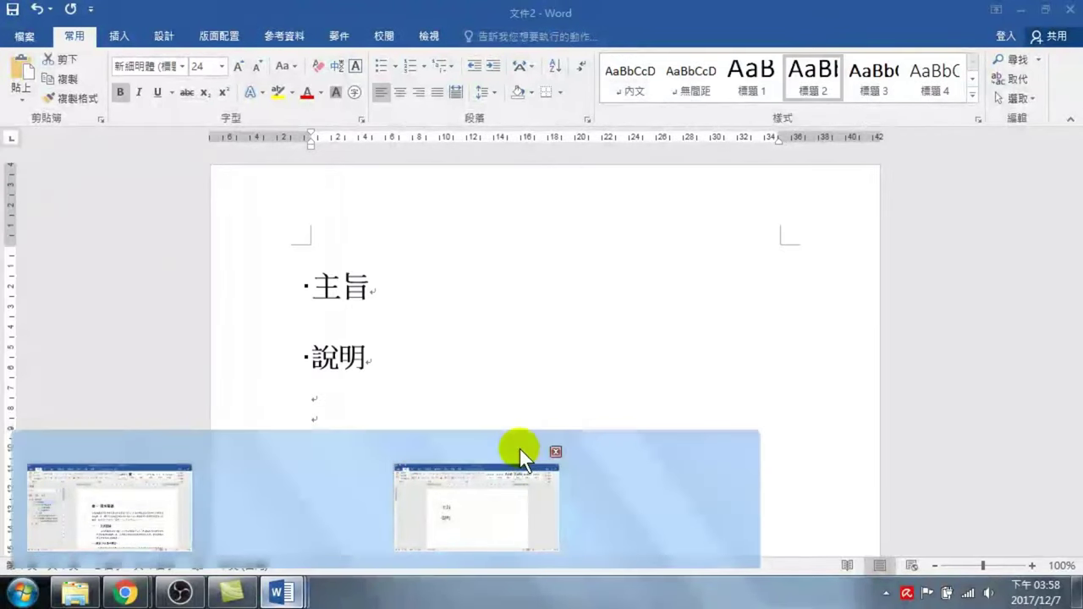
pyautogui.click(540, 331)
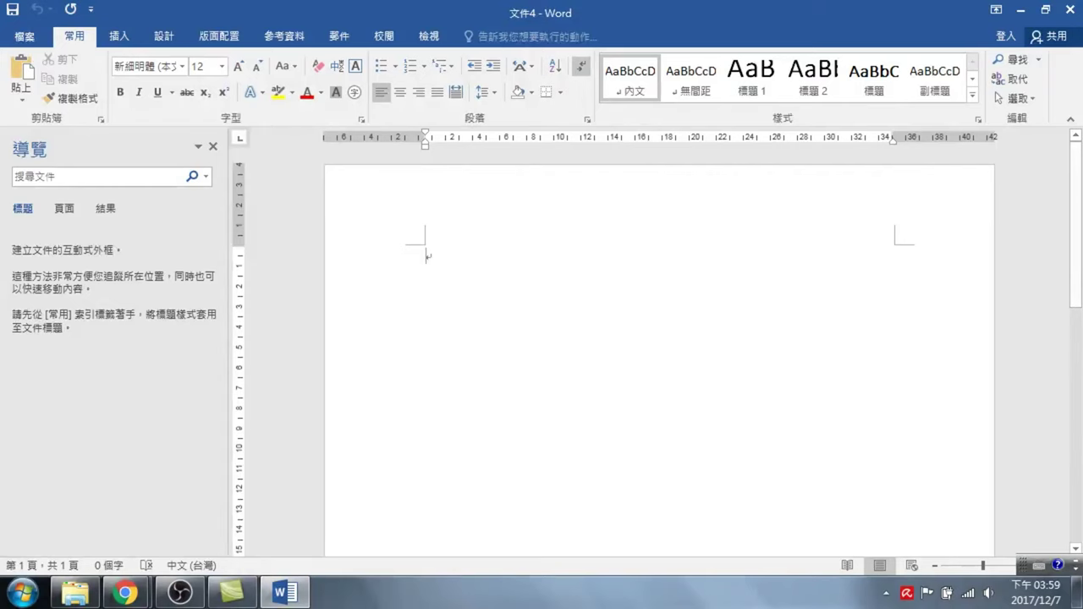
# - Switch to Chinese input and type 主旨, 說明 and 辦法 on separate lines
pyautogui.hotkey('alt', 'shift')
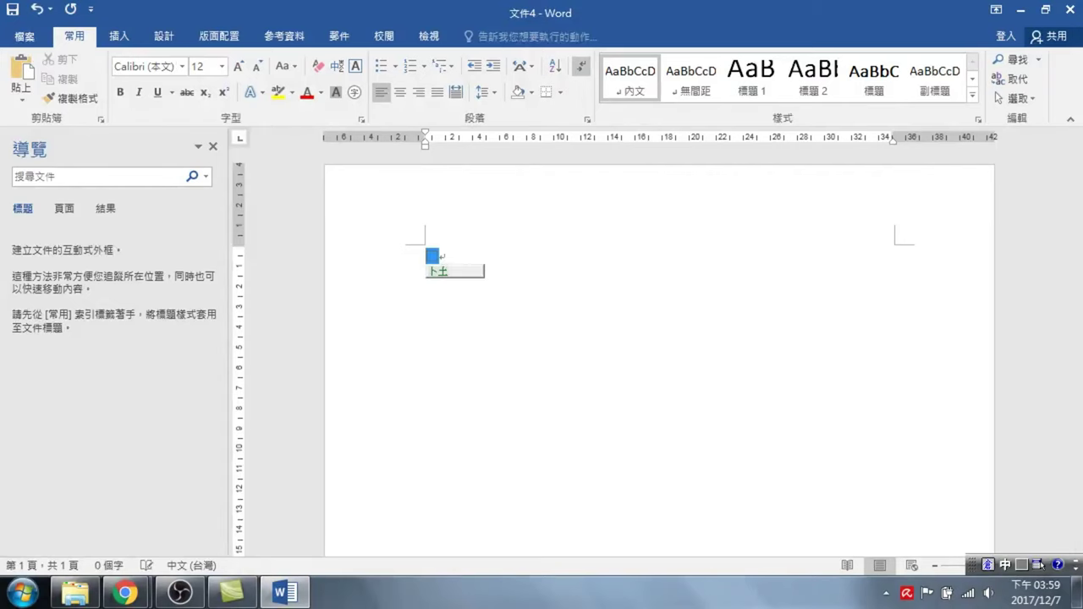
pyautogui.write('主旨')
pyautogui.press('Return')
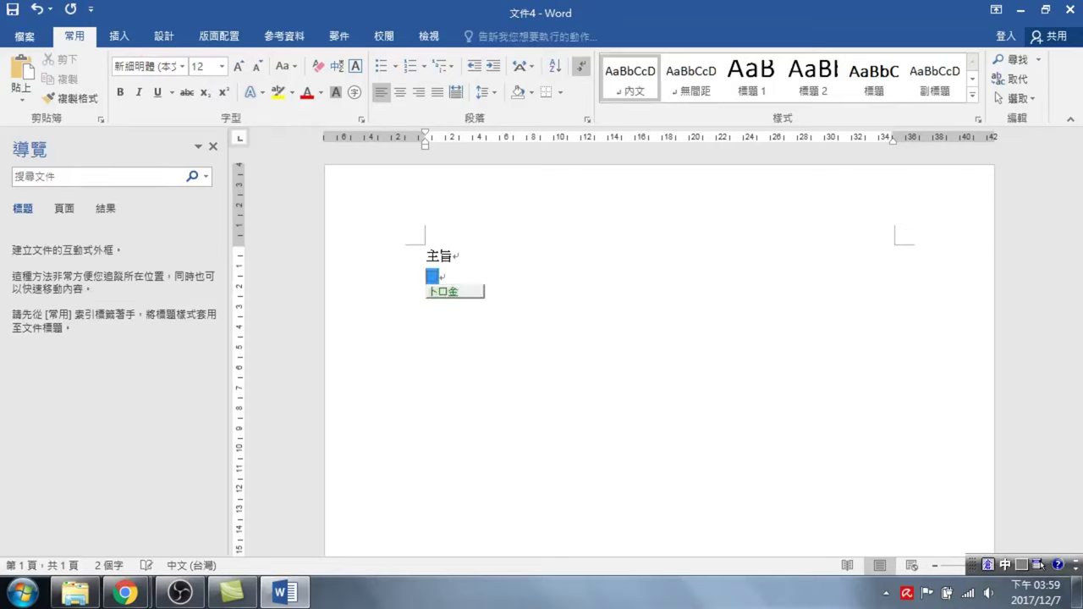
pyautogui.write('說明')
pyautogui.press('Return')
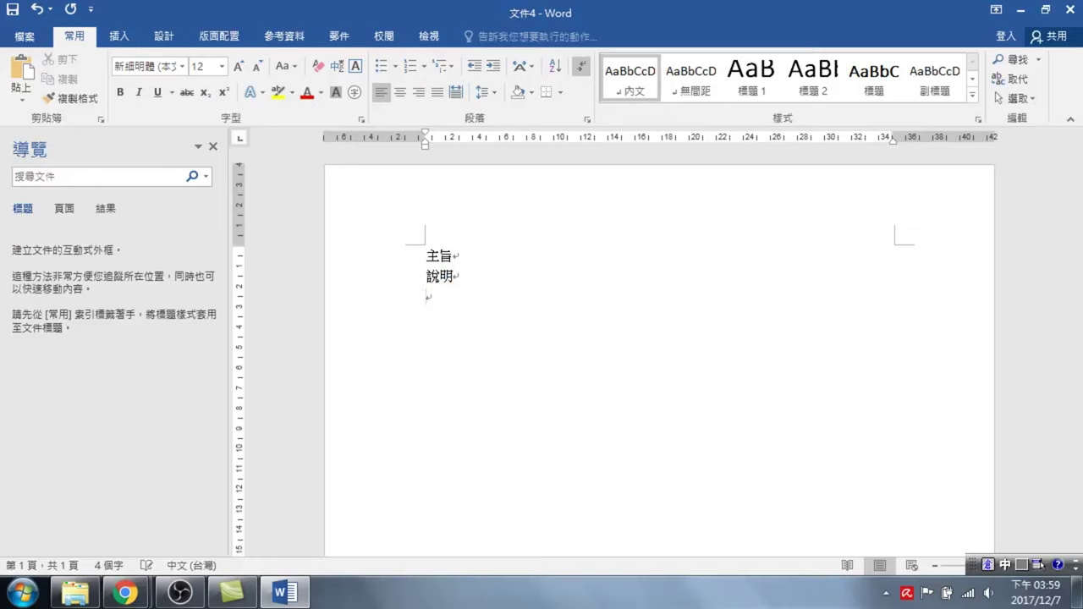
pyautogui.write('辦法')
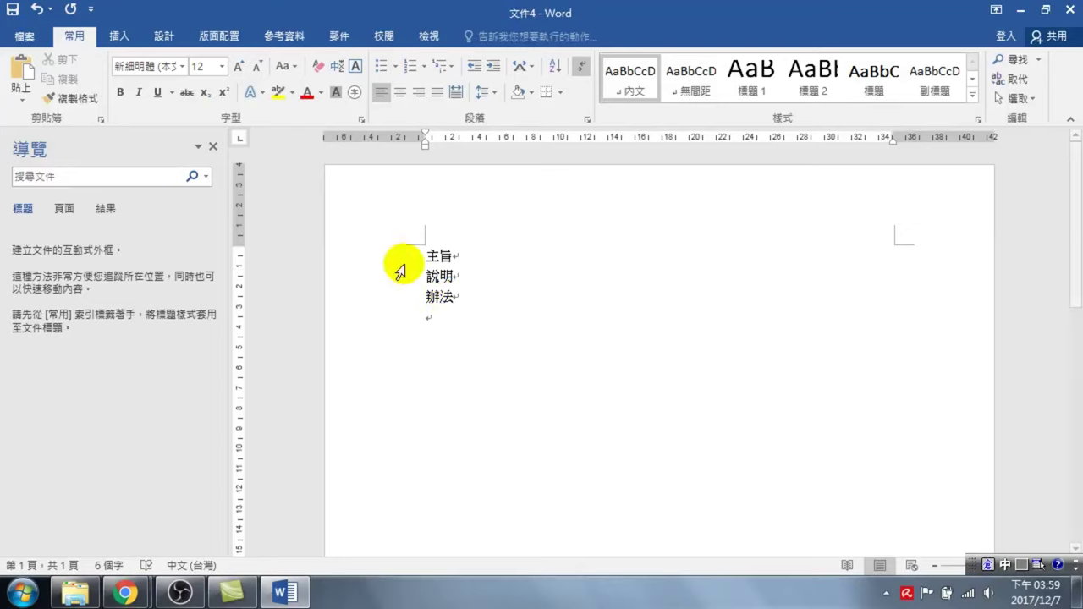
# - Apply 標題 1 to 主旨 and 標題 2 to the 說明 and 辦法 lines
pyautogui.click(752, 98)
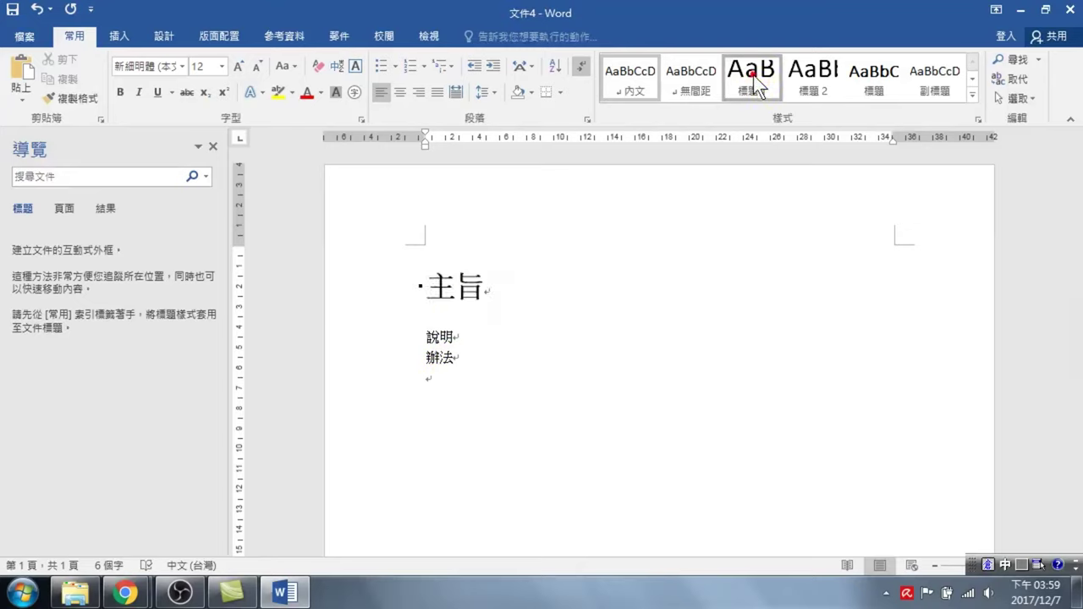
pyautogui.moveTo(393, 339); pyautogui.dragTo(398, 359)
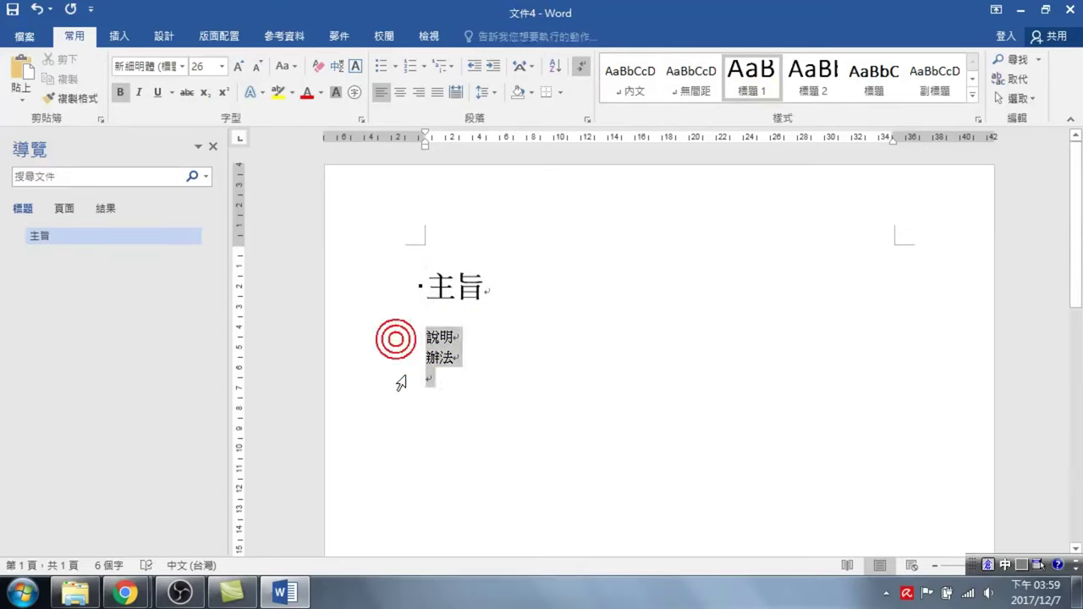
pyautogui.click(802, 84)
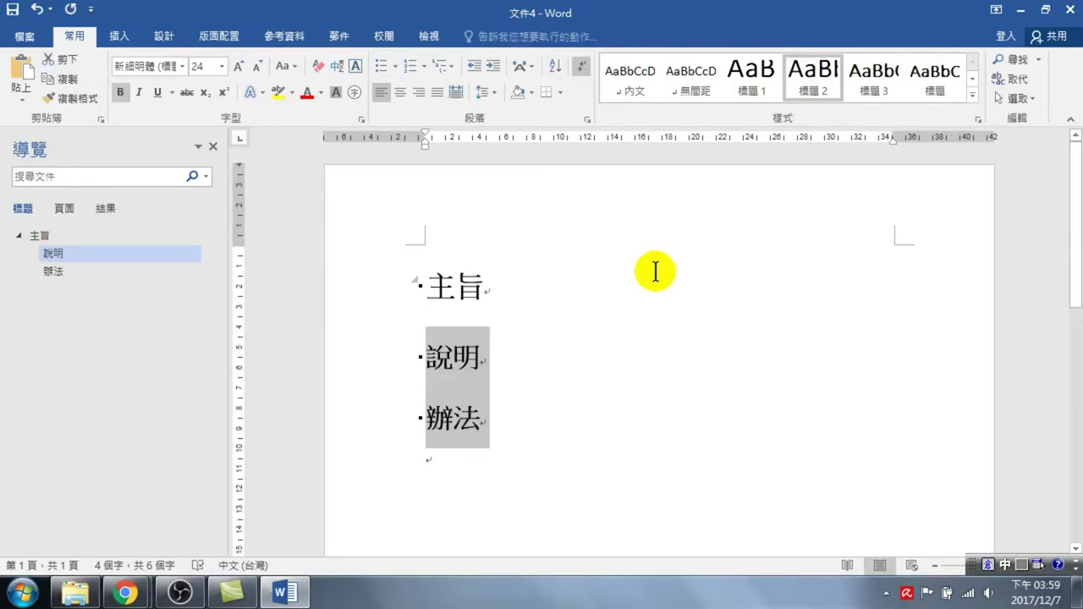
pyautogui.click(477, 360)
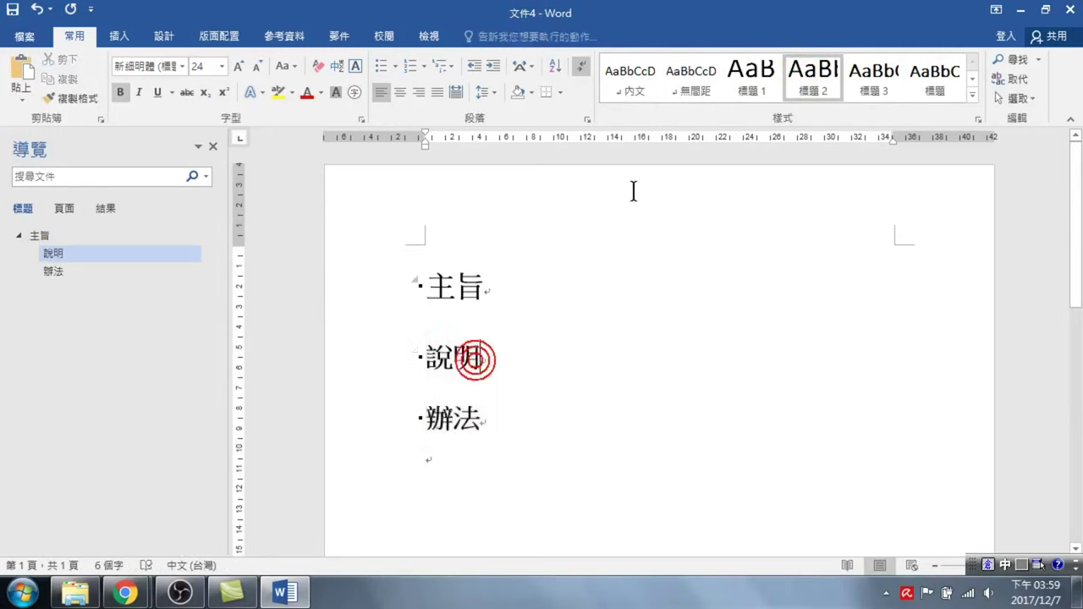
# - Modify the 標題 2 style's font colour to red
pyautogui.rightClick(816, 73)
pyautogui.click(863, 102)
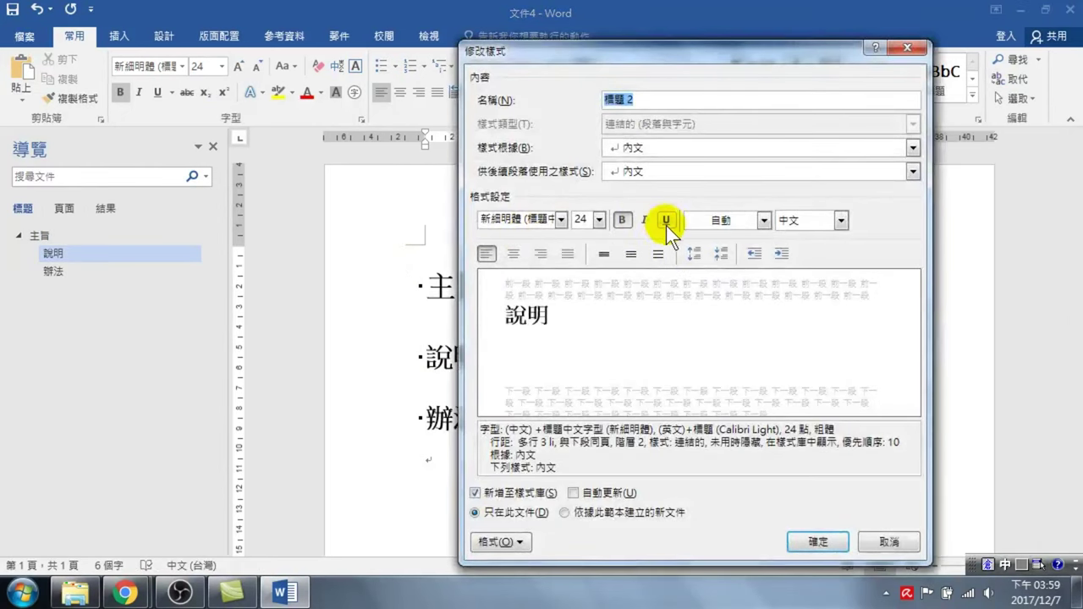
pyautogui.click(481, 545)
pyautogui.click(531, 370)
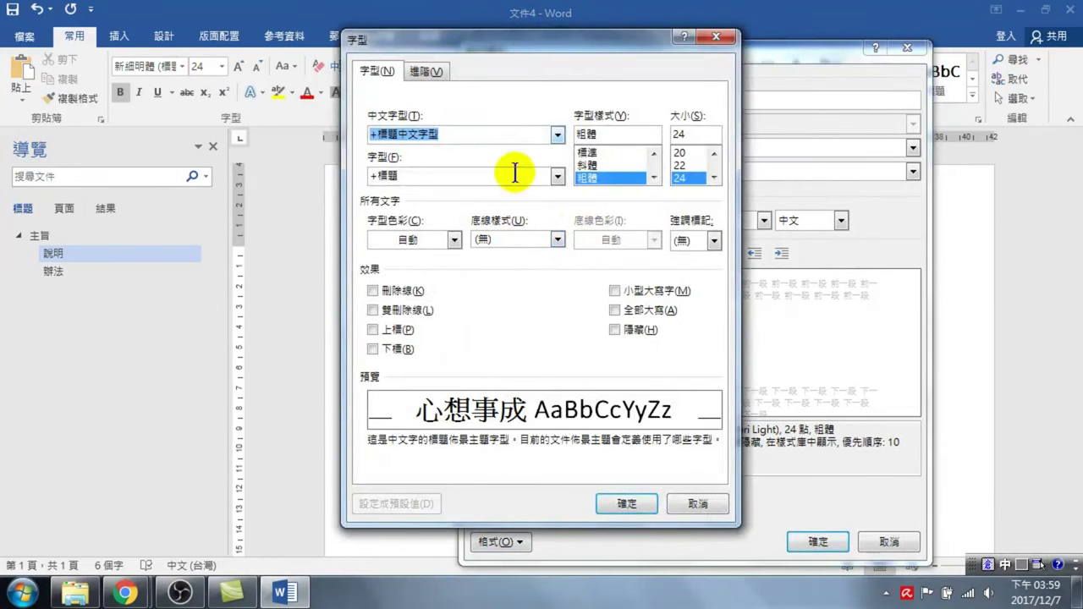
pyautogui.click(420, 238)
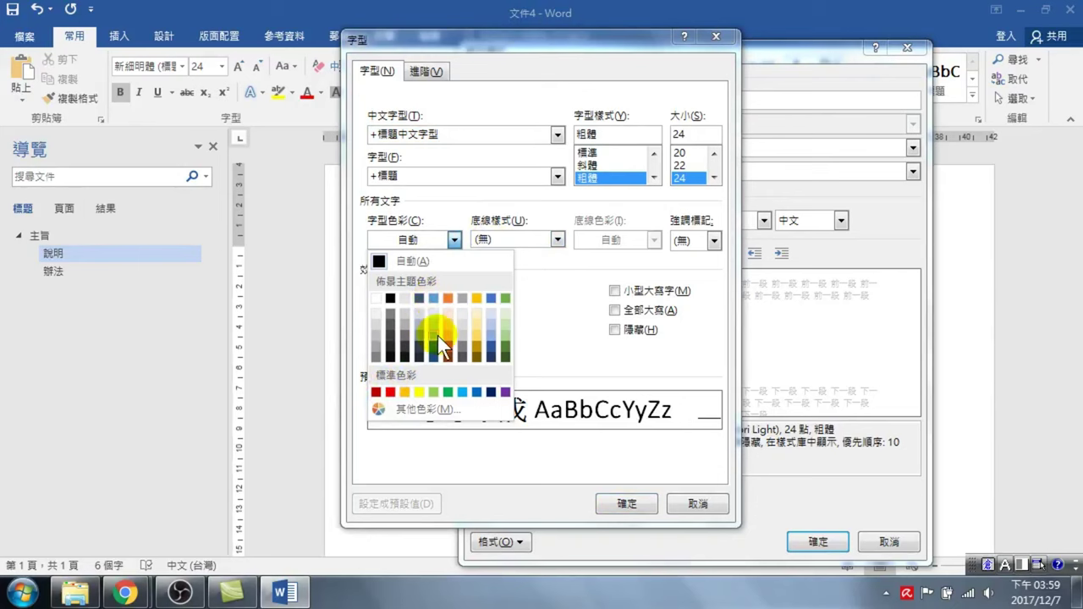
pyautogui.click(390, 392)
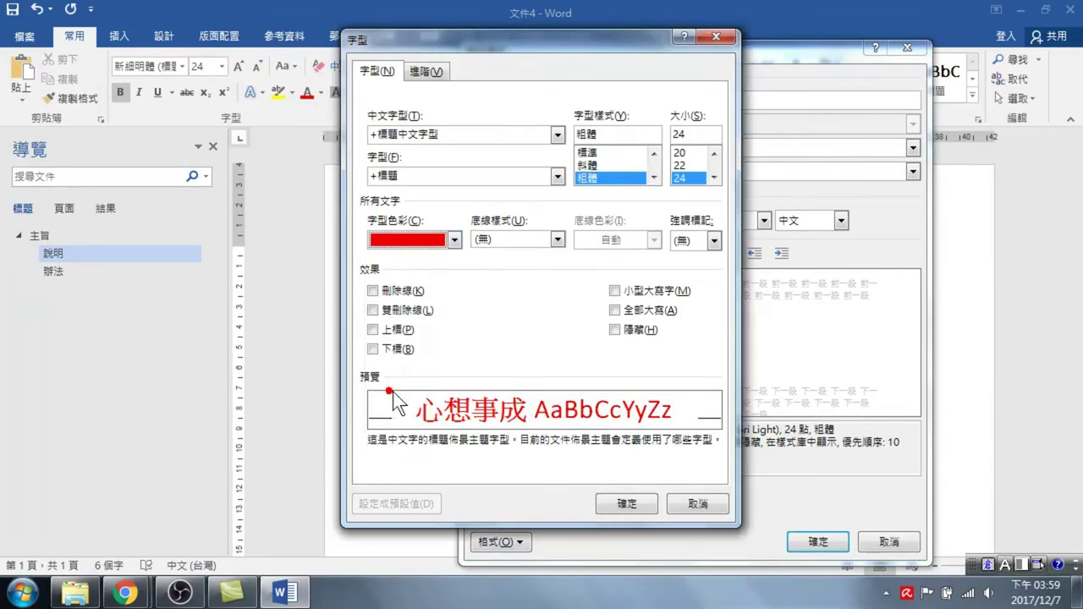
pyautogui.click(631, 501)
pyautogui.click(817, 542)
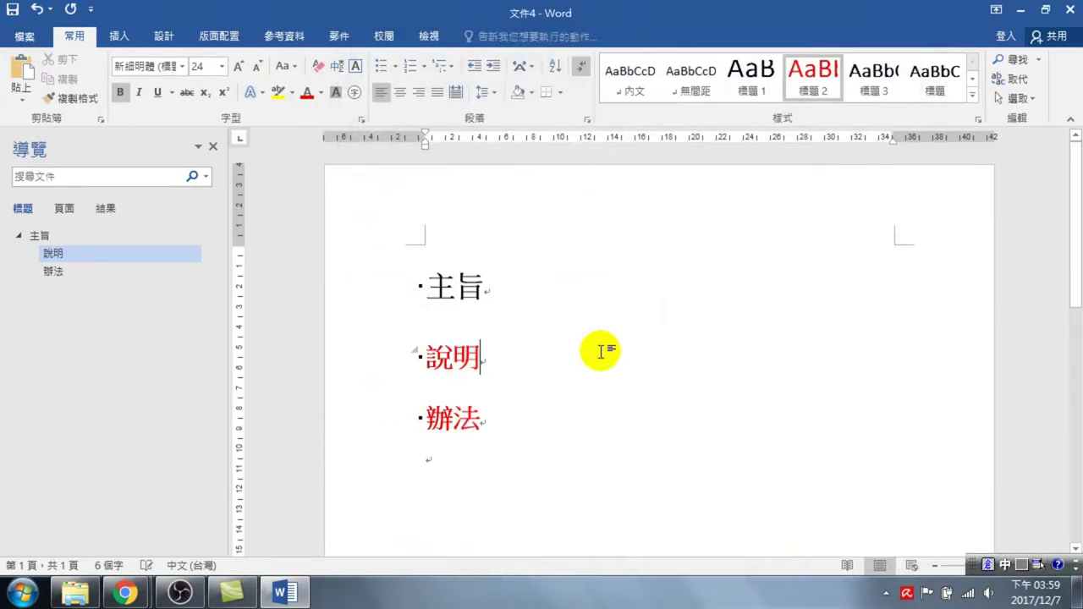
# - With the cursor in 主旨, open the 樣式 pane from the Styles group launcher
pyautogui.click(456, 287)
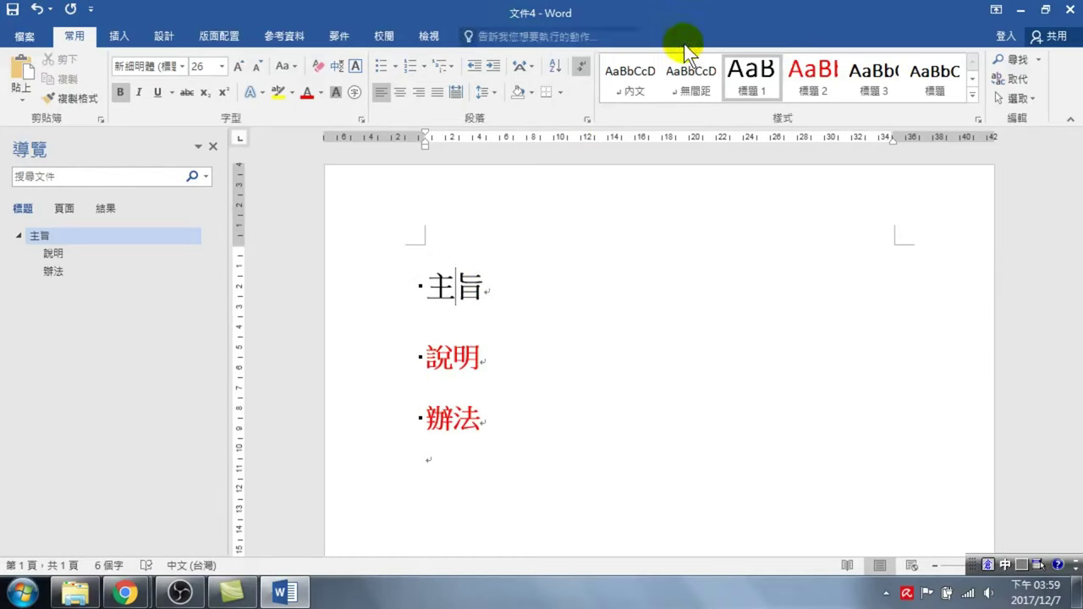
pyautogui.click(977, 120)
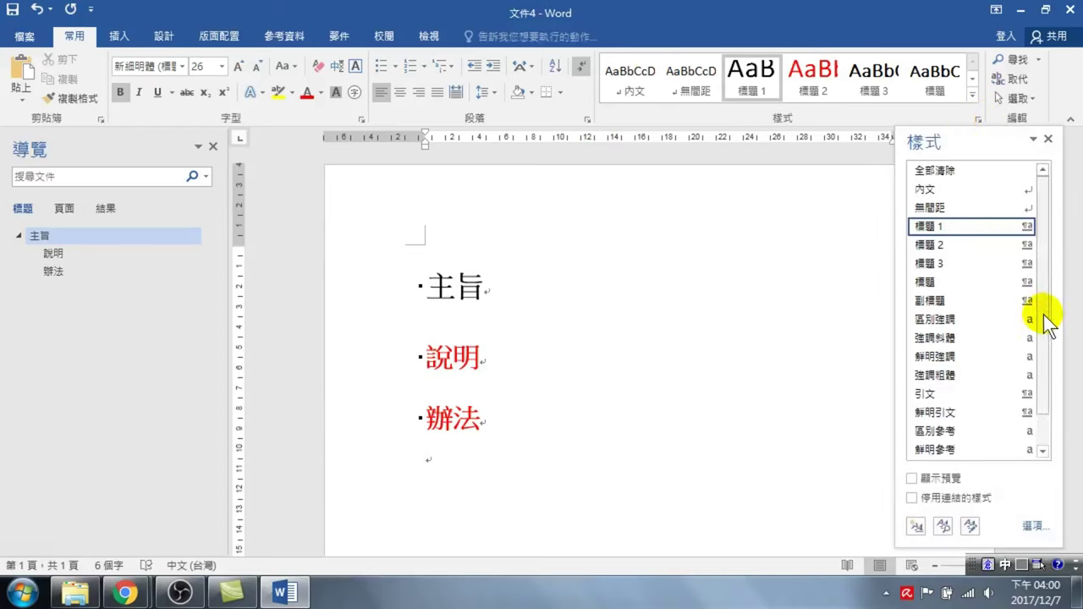
# - Open 管理樣式 and its 匯入/匯出 Organizer dialog
pyautogui.click(971, 526)
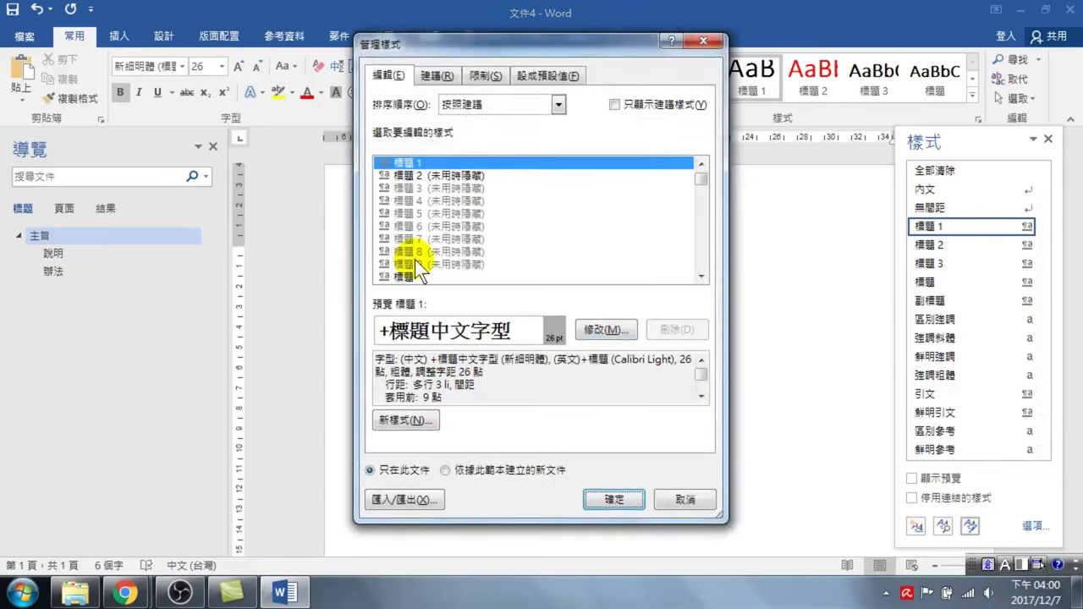
pyautogui.click(406, 507)
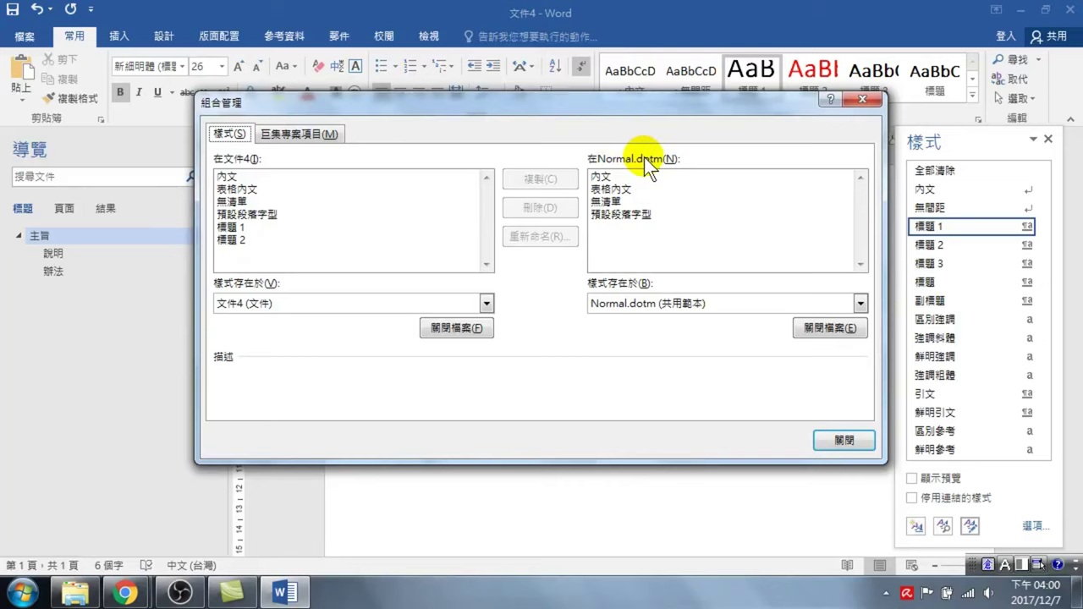
# - Close Normal.dotm and browse to the dated 20171207 folder on DATA (D:)
pyautogui.click(840, 328)
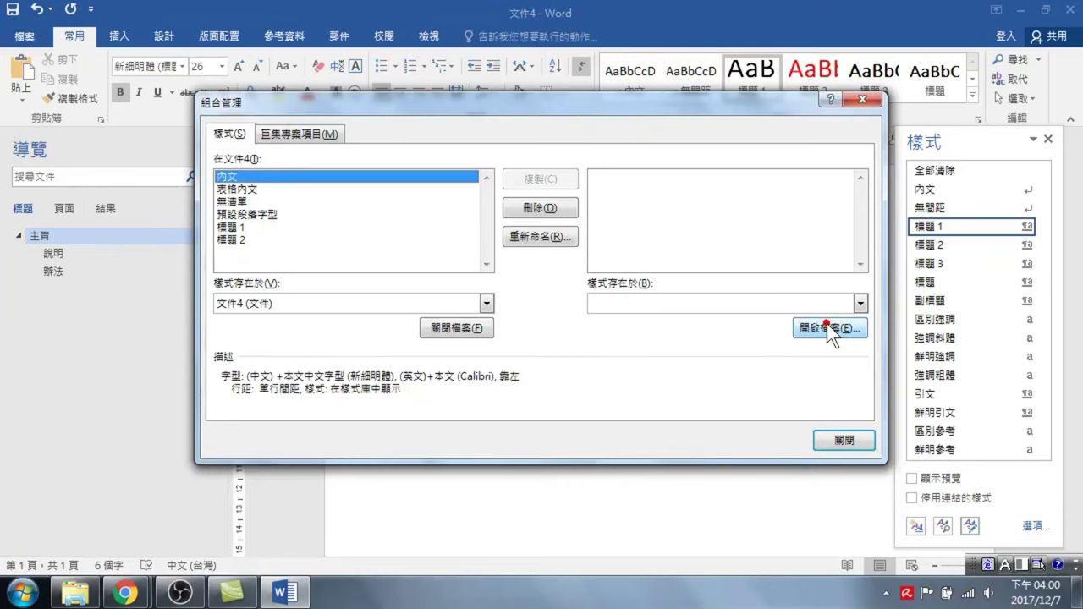
pyautogui.click(818, 326)
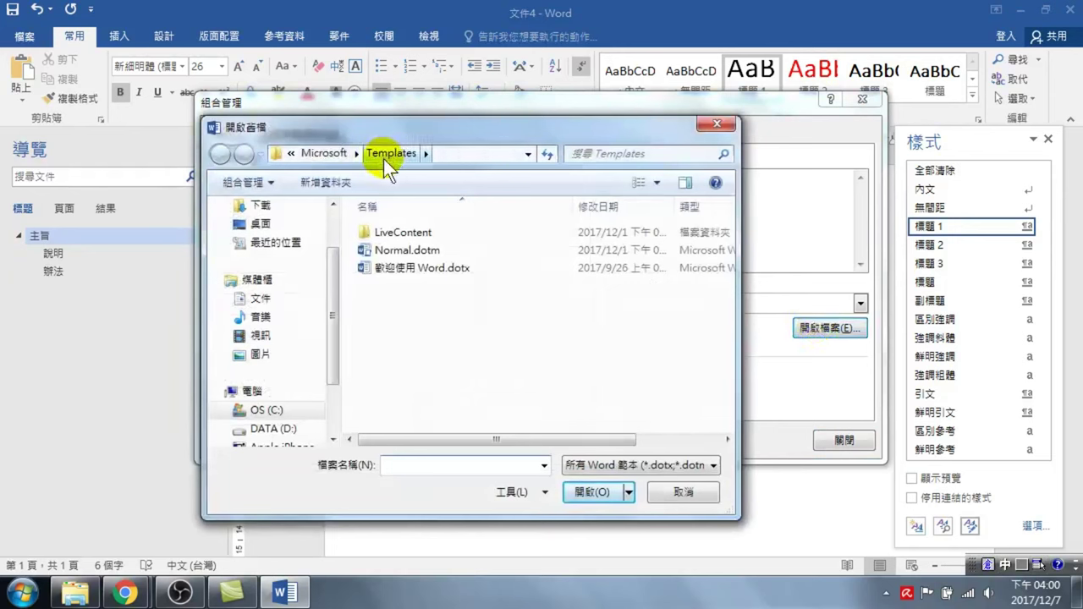
pyautogui.moveTo(332, 288); pyautogui.dragTo(333, 364)
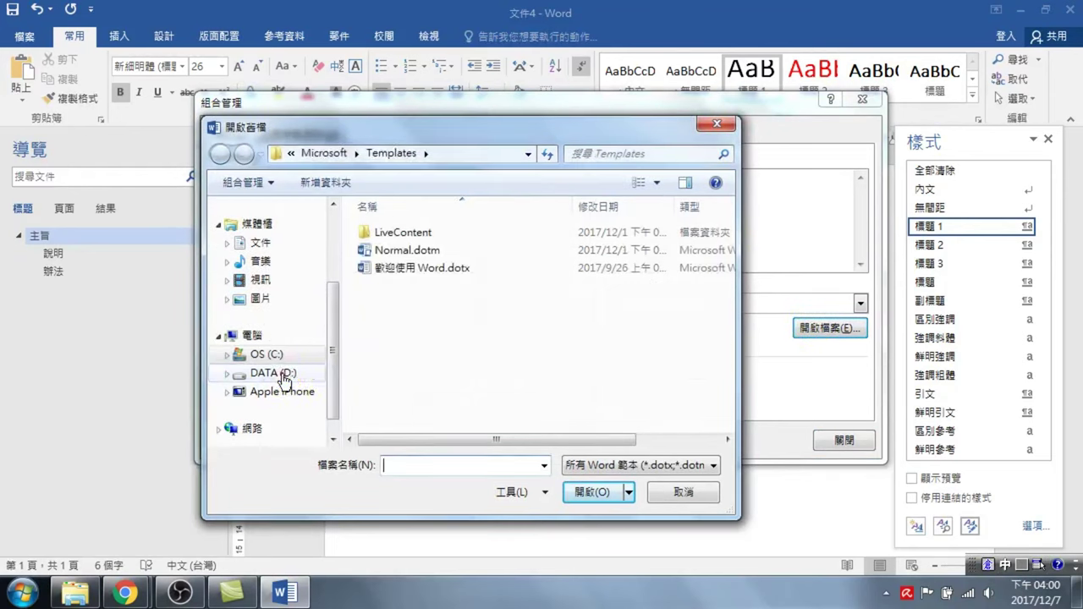
pyautogui.click(269, 373)
pyautogui.doubleClick(421, 250)
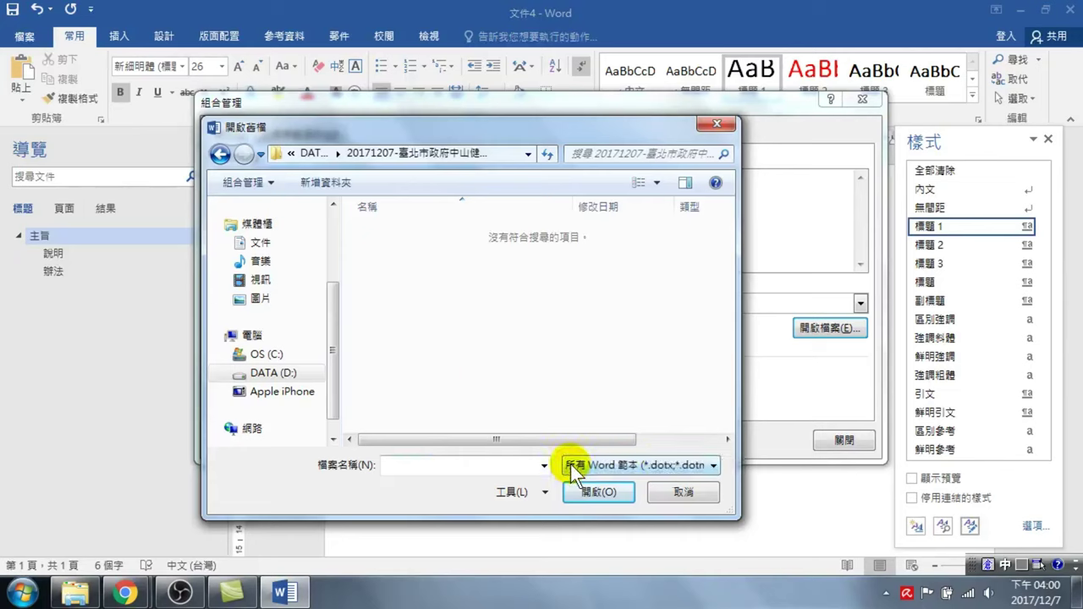
# - Show all file types (*.*) and pick 中山區健康服務中心文件樣式20171207
pyautogui.click(479, 462)
pyautogui.click(599, 465)
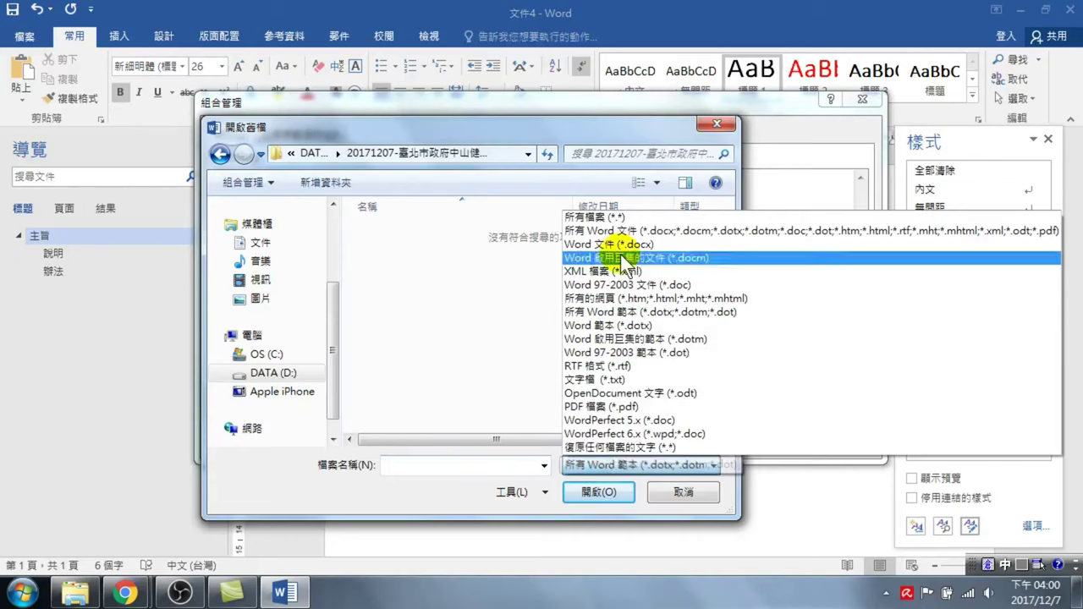
pyautogui.click(592, 218)
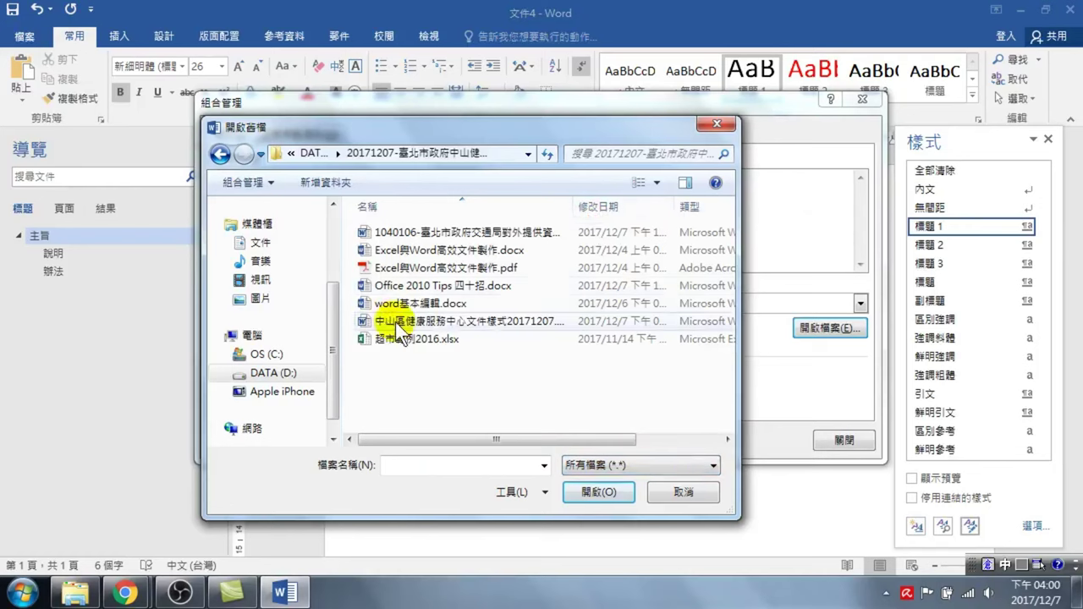
pyautogui.click(460, 321)
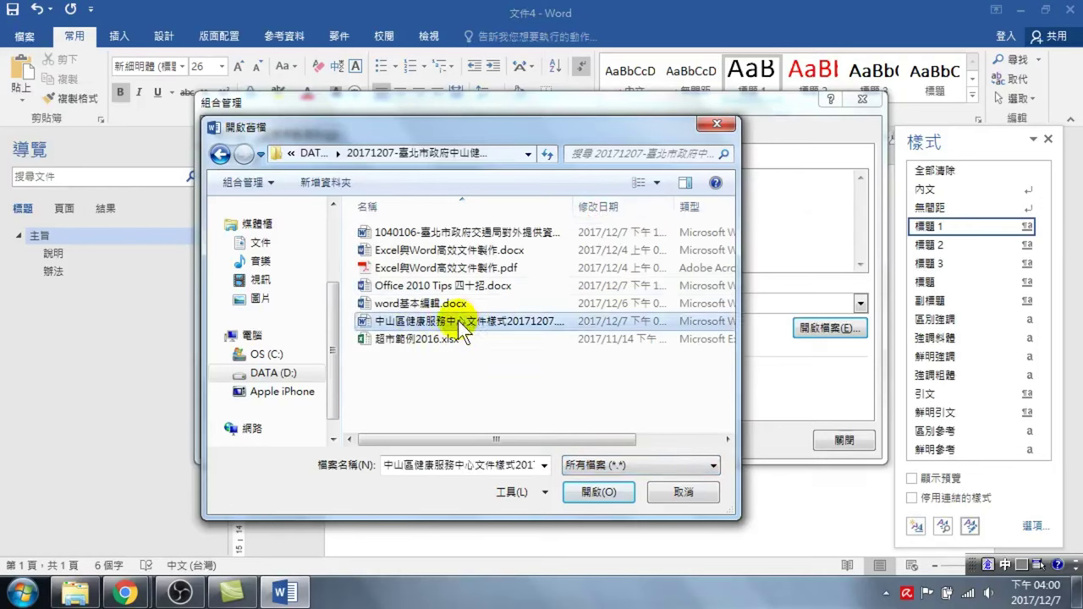
# - Load the style document and copy all its styles into 文件4, answering 全部皆是 to overwrite
pyautogui.click(589, 490)
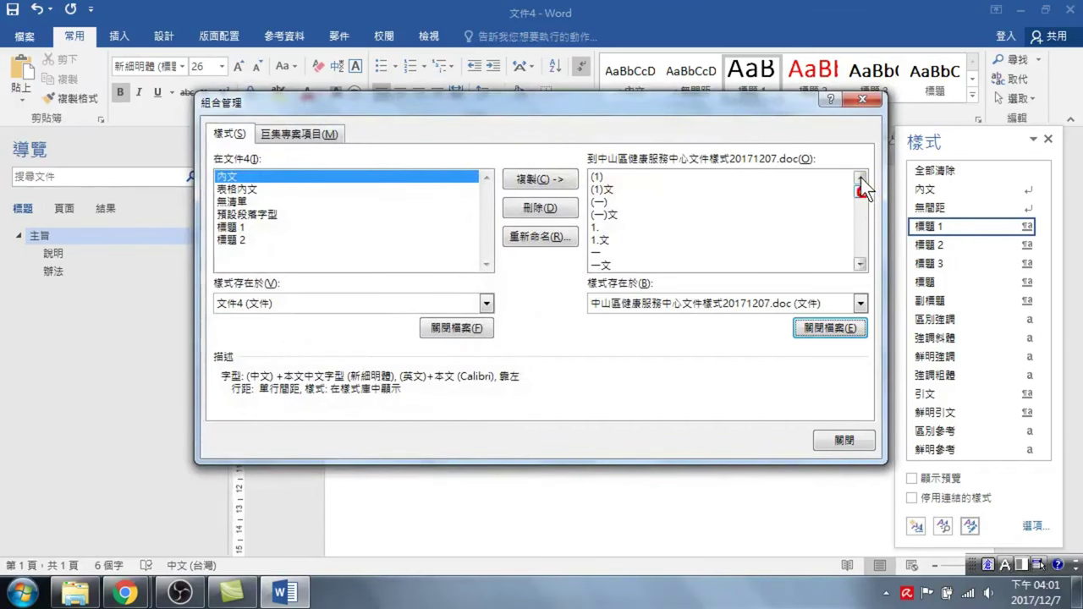
pyautogui.click(615, 176)
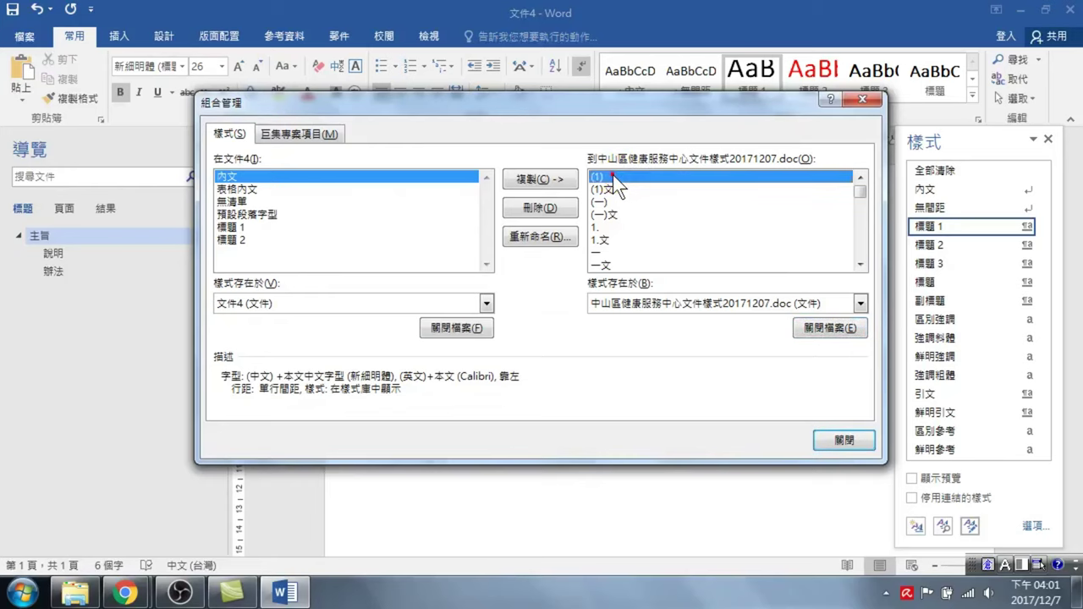
pyautogui.moveTo(861, 190); pyautogui.dragTo(861, 288)
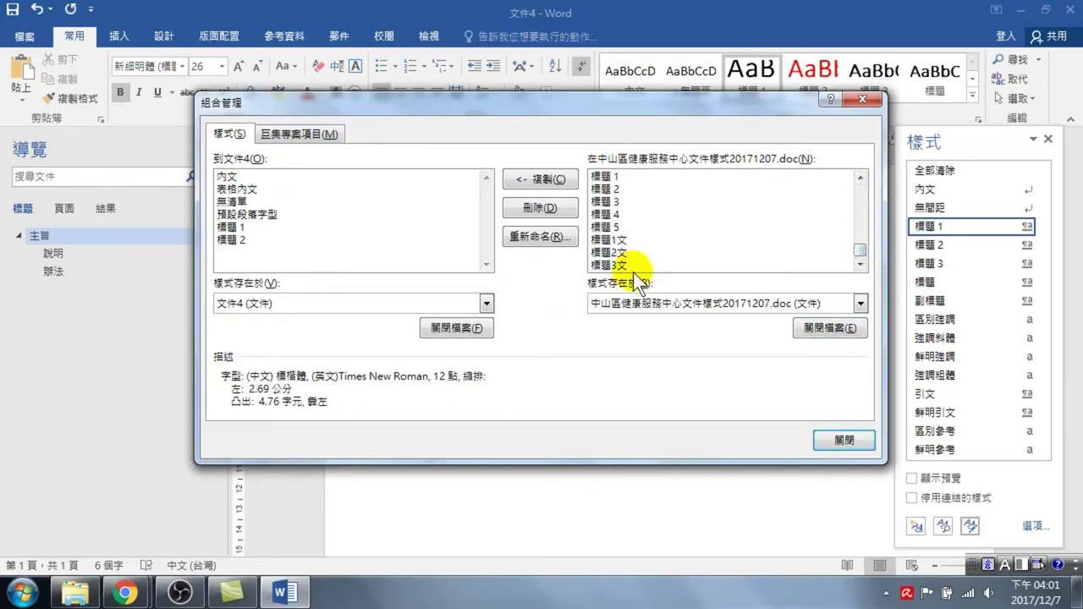
pyautogui.keyDown('shift'); pyautogui.click(615, 263); pyautogui.keyUp('shift')
pyautogui.click(560, 181)
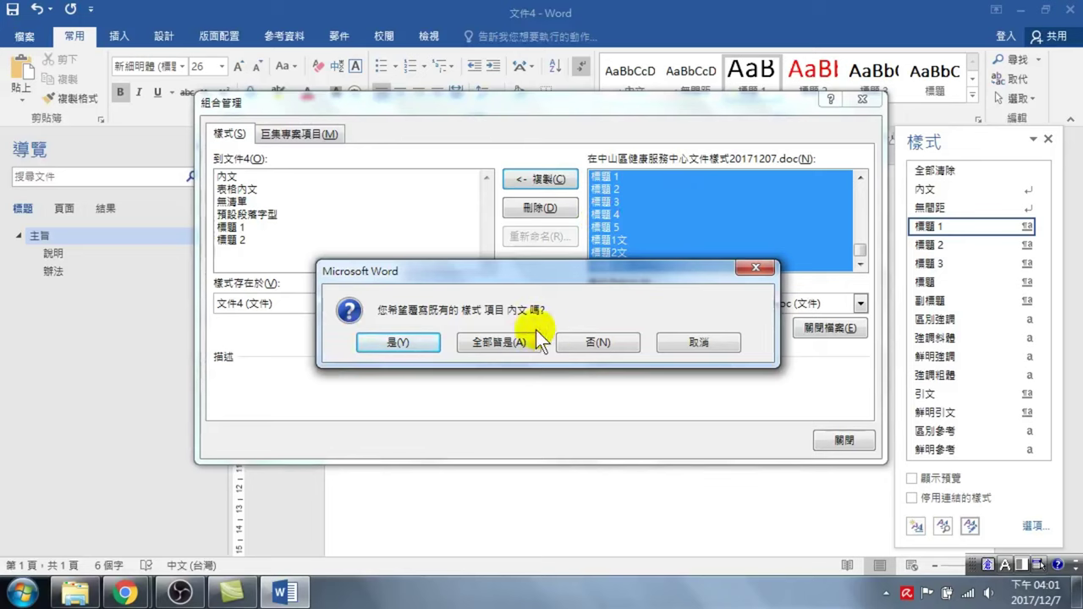
pyautogui.click(484, 339)
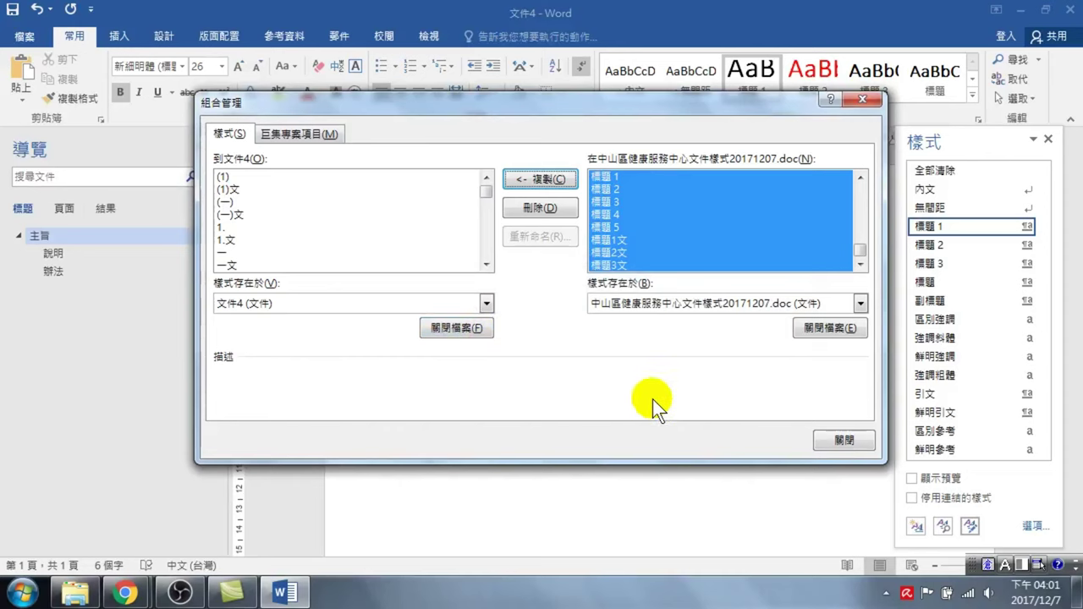
# - Close the Organizer and check that the headings now read 壹、主旨, 一、說明 and 二、辦法
pyautogui.click(838, 439)
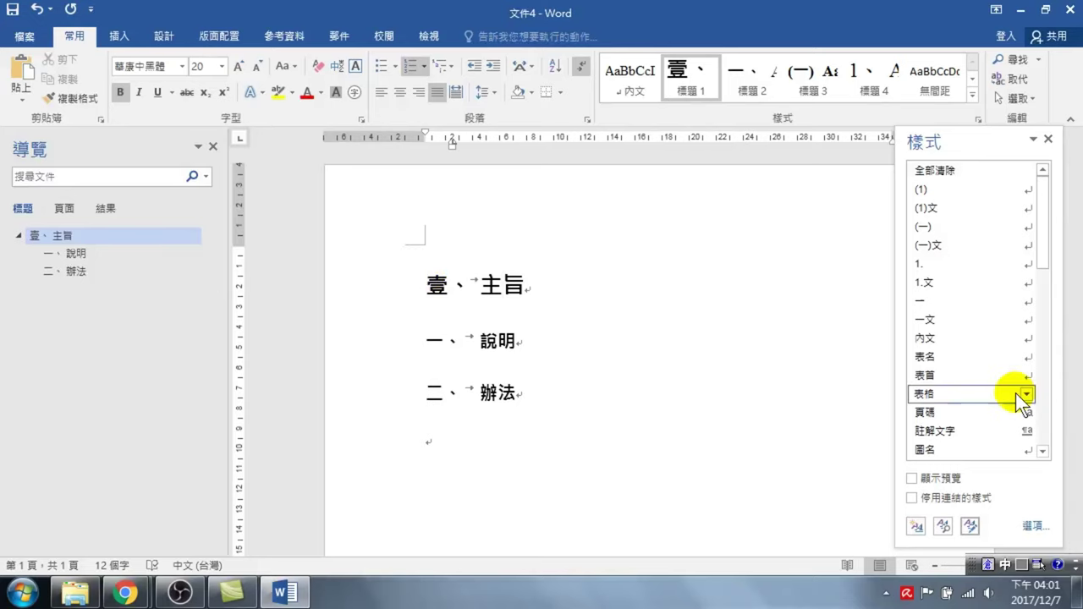
pyautogui.moveTo(1048, 243); pyautogui.dragTo(1047, 324)
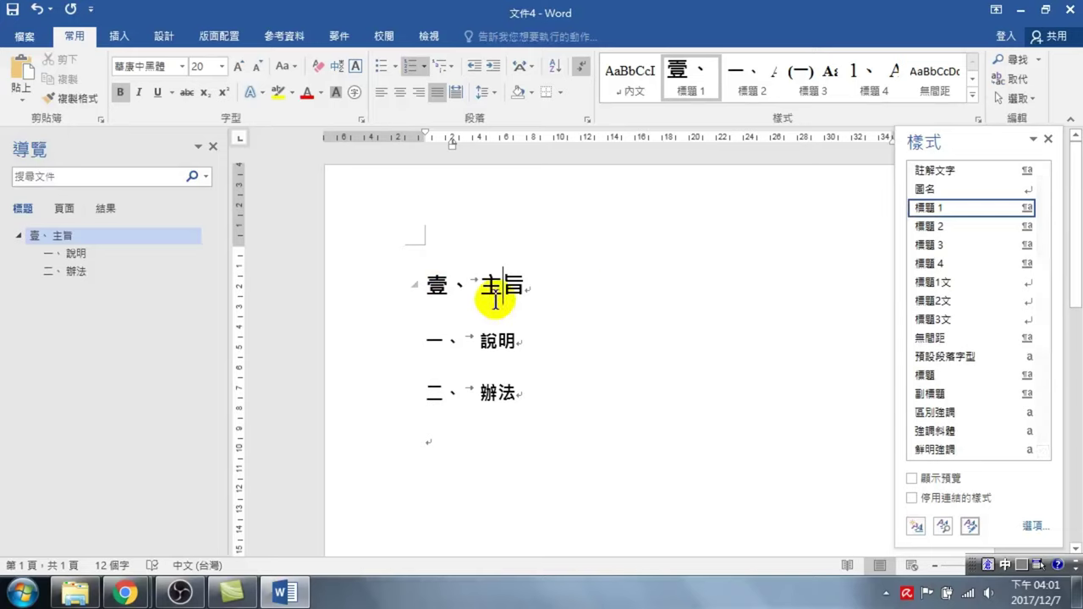
pyautogui.click(435, 284)
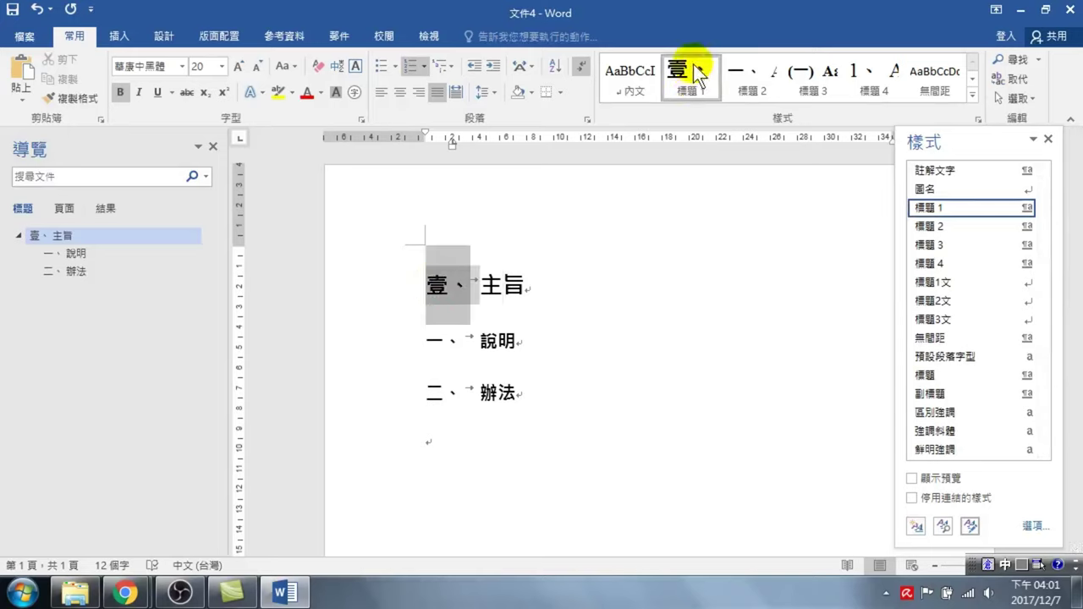